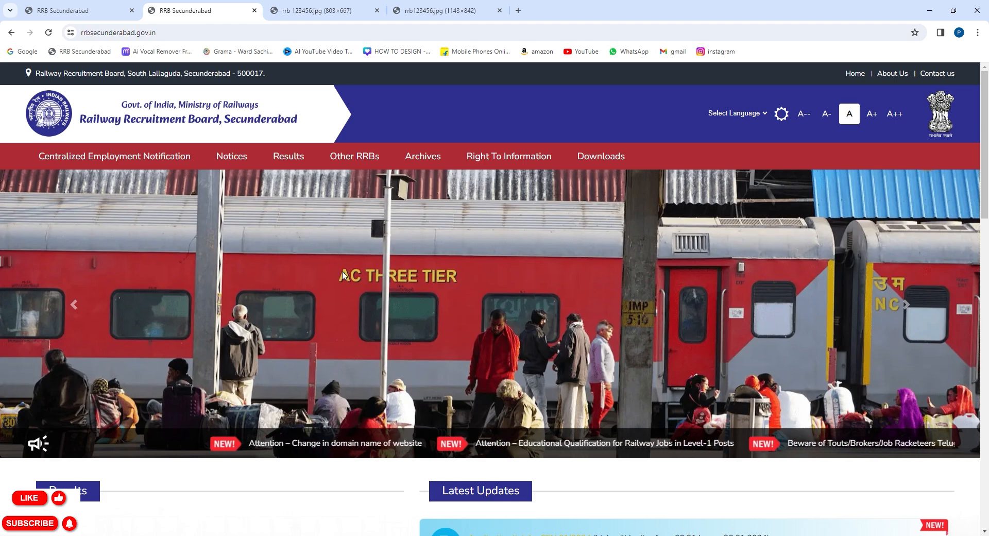
Step: Open the online application portal from the Secunderabad site's first latest update and start creating an account
scroll(354, 364, down, 3)
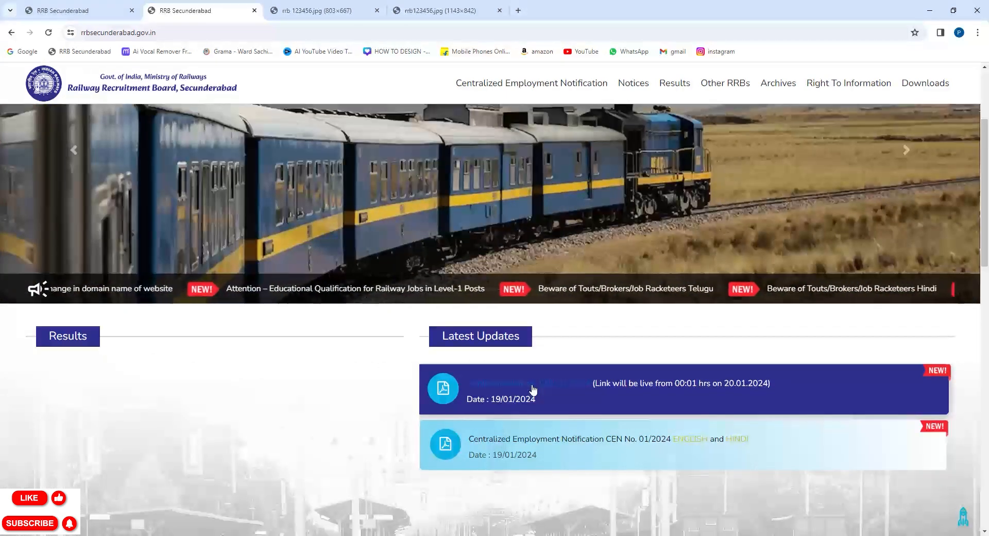
click(530, 386)
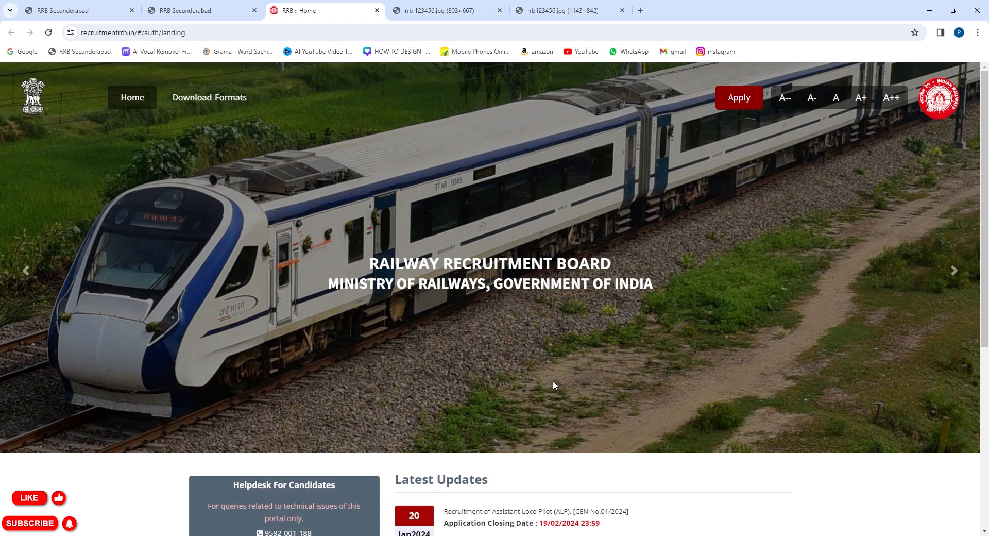
click(747, 106)
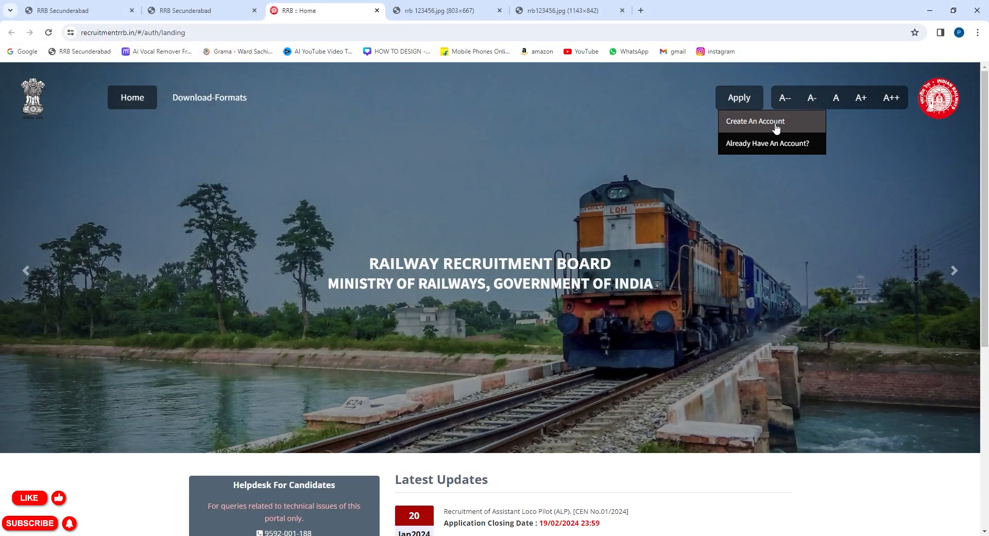
click(776, 128)
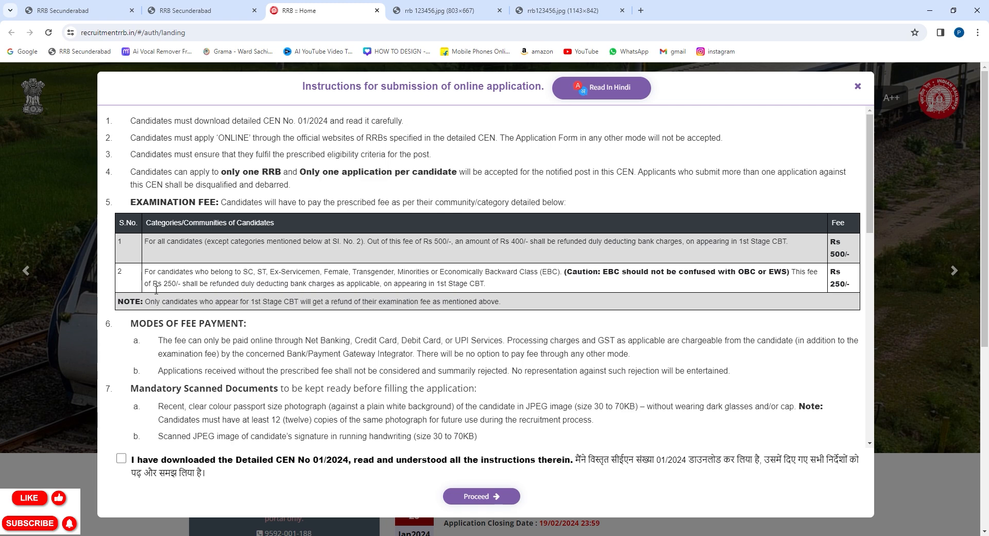
Step: Review the application fee and scanned document instructions, accept the CEN No 01/2024 declaration and proceed to registration
drag(153, 284, 180, 287)
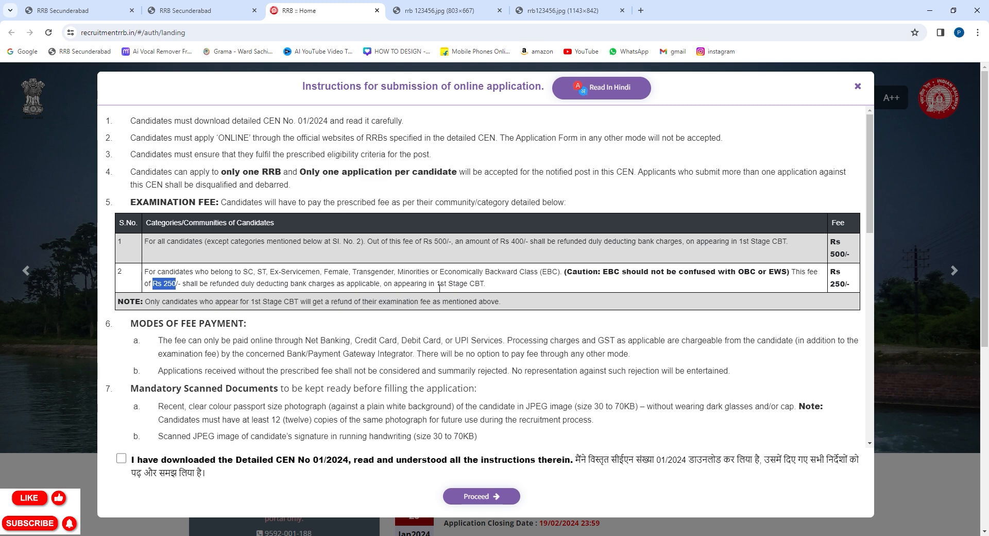
click(343, 290)
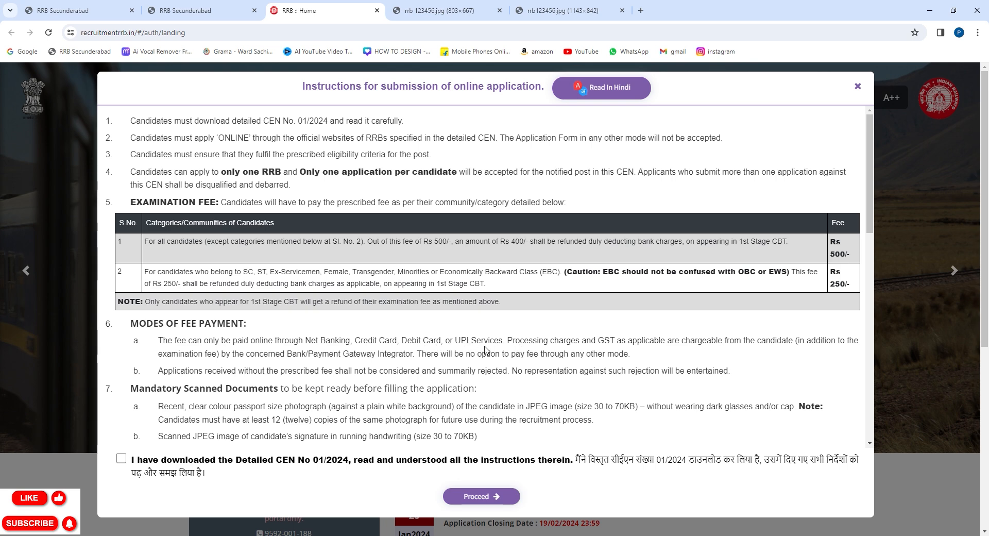
scroll(402, 350, down, 1)
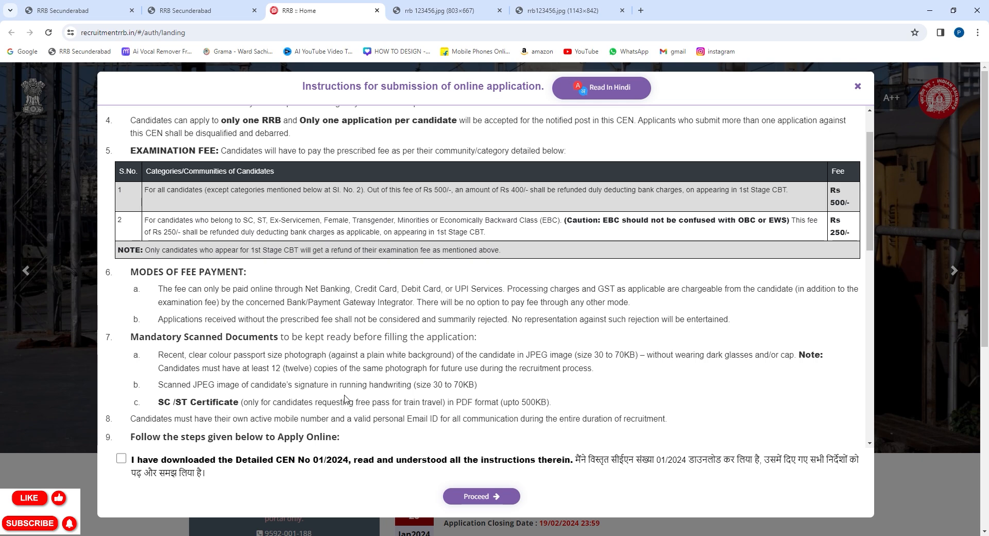
click(121, 459)
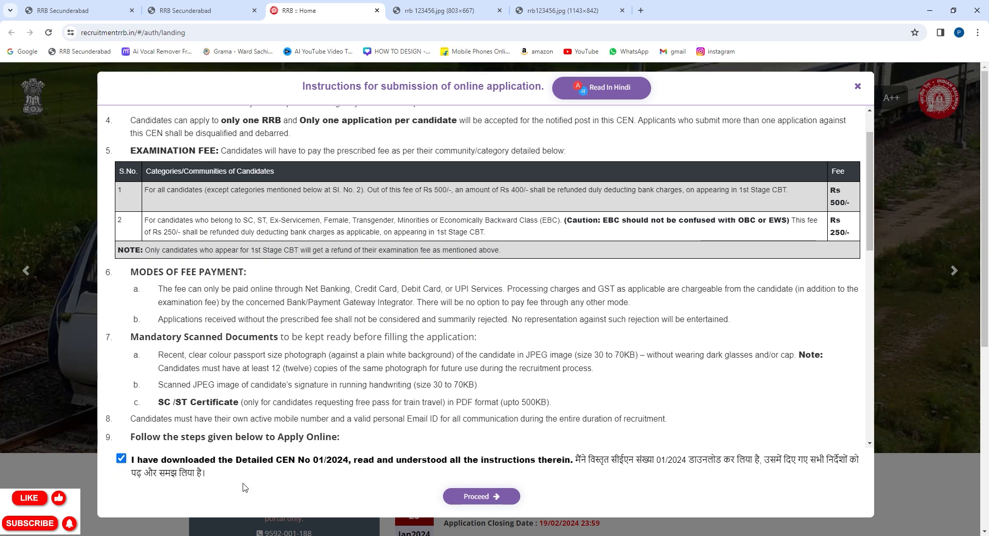
click(477, 497)
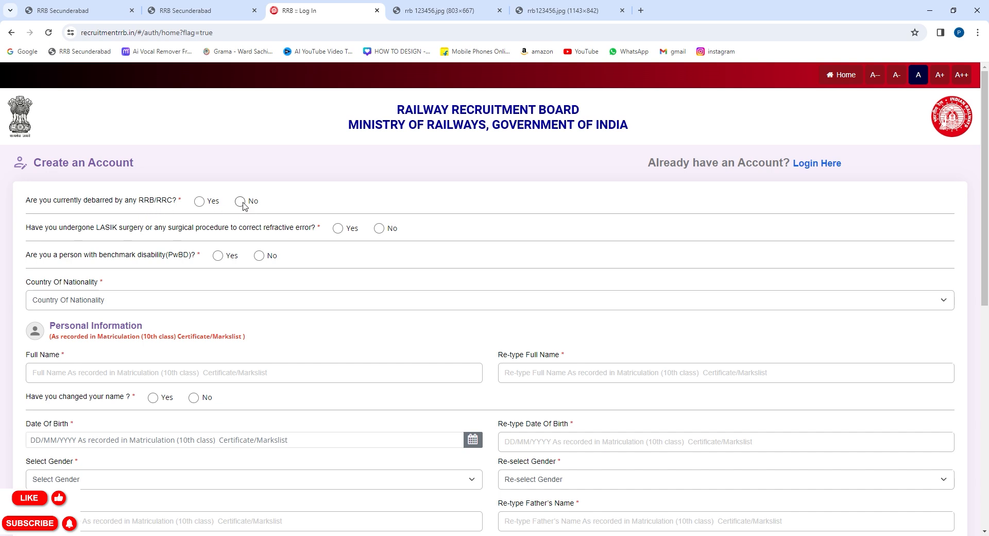
Step: Answer No to the debarment, LASIK surgery, benchmark disability and name-change questions, and set the country of nationality to India
click(379, 228)
click(263, 257)
scroll(280, 259, down, 2)
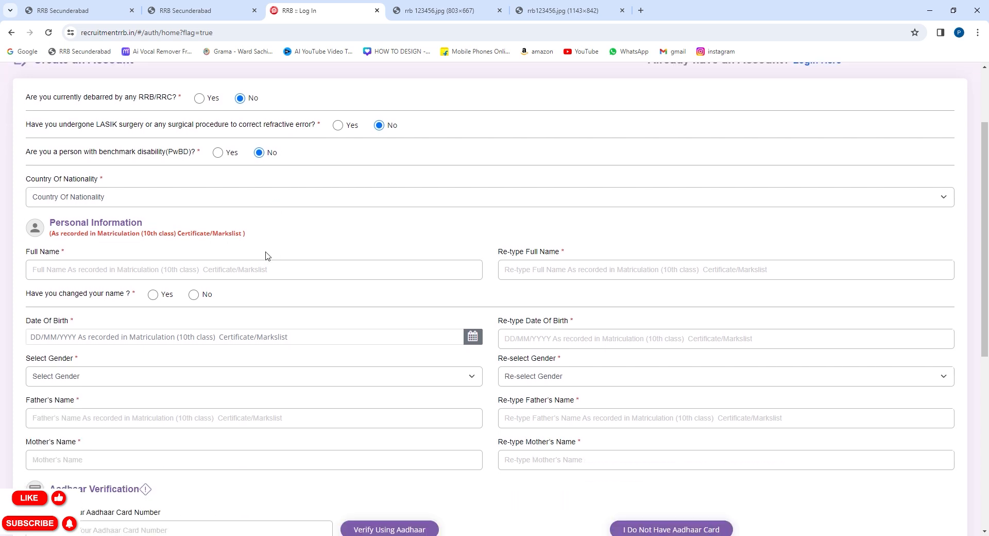
click(97, 202)
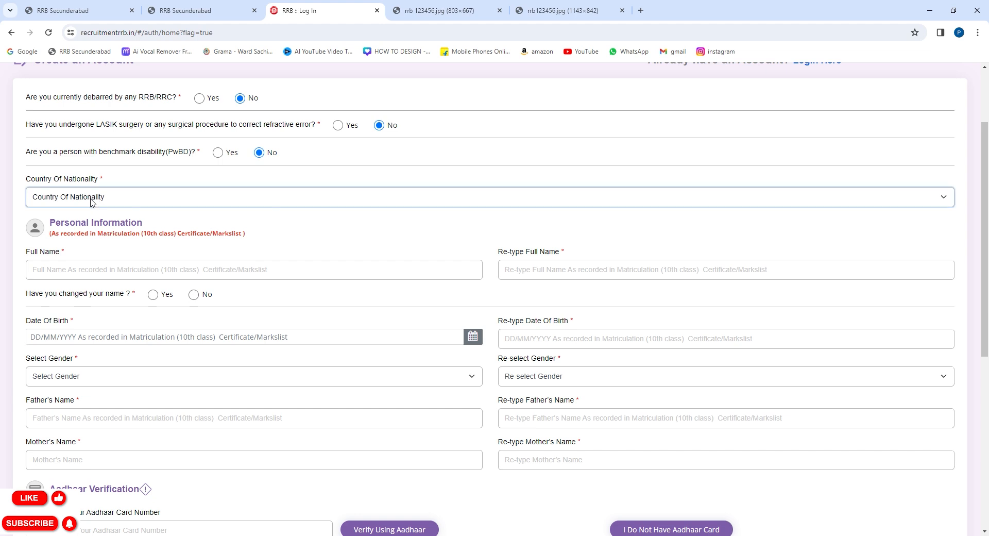
click(85, 227)
scroll(268, 233, down, 1)
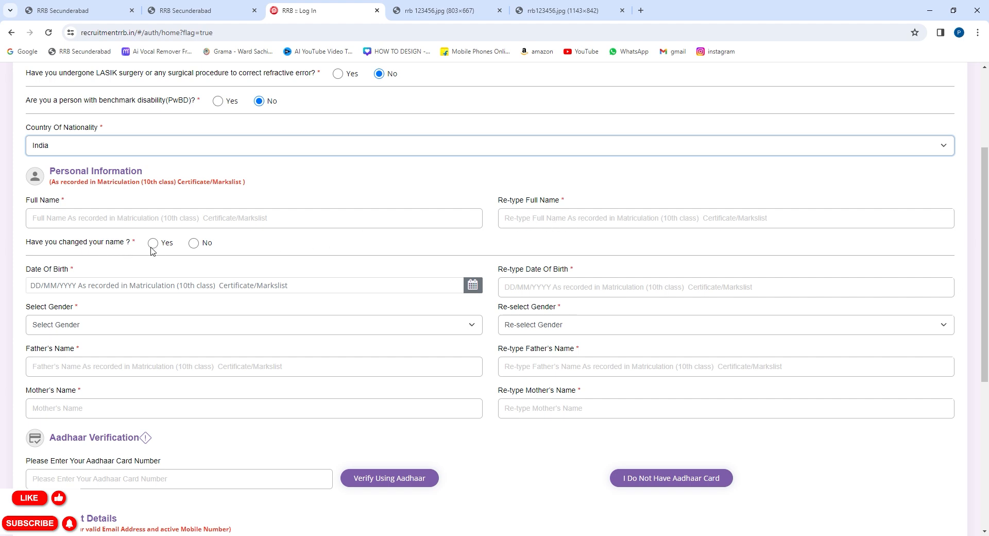
click(193, 243)
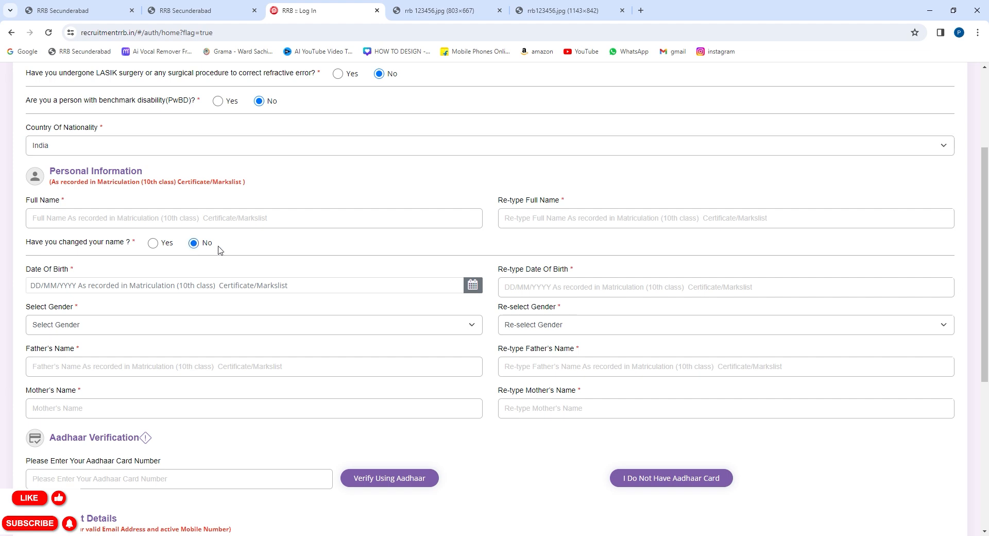
Step: Examine the gender, father's name, mother's name and Aadhaar card number fields of the registration form
scroll(128, 251, down, 1)
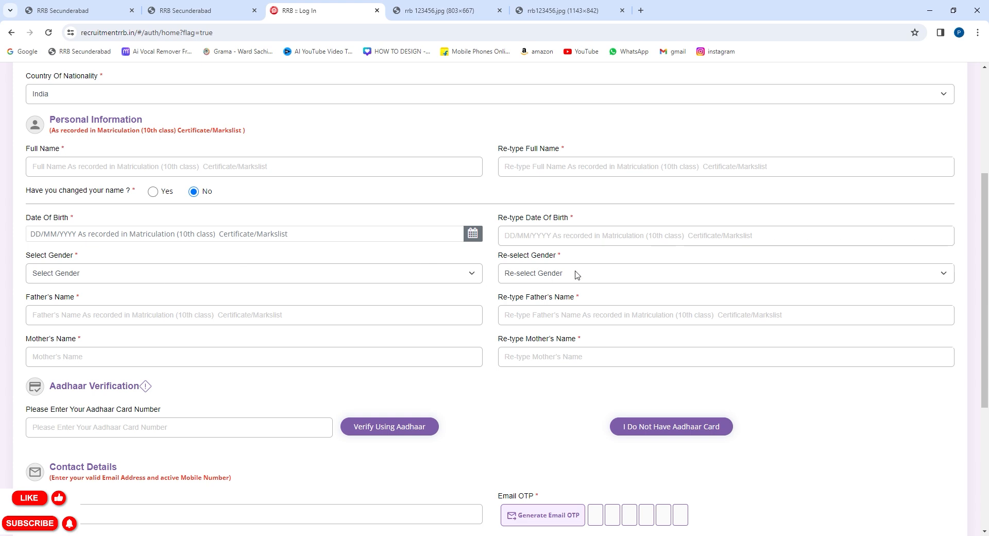
click(96, 271)
click(541, 278)
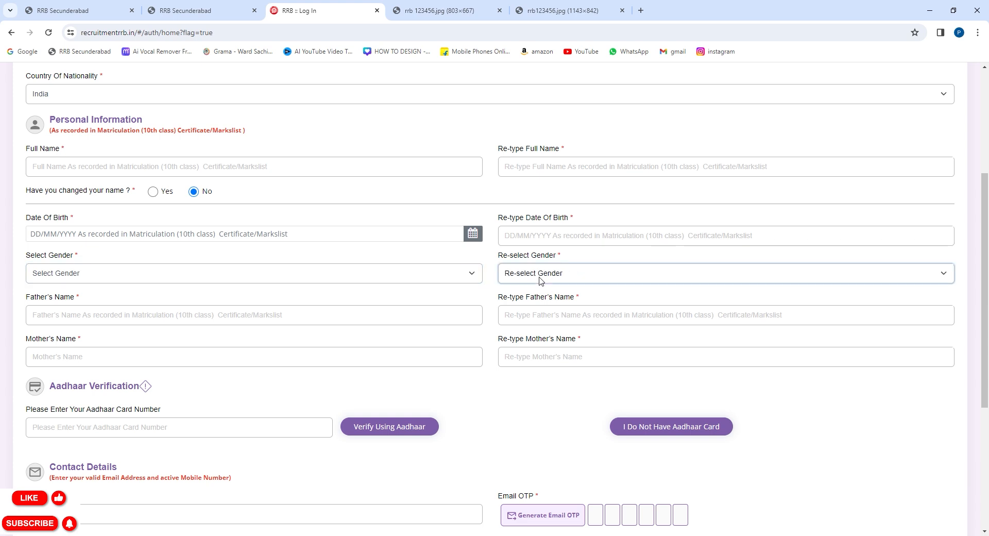
scroll(322, 281, down, 1)
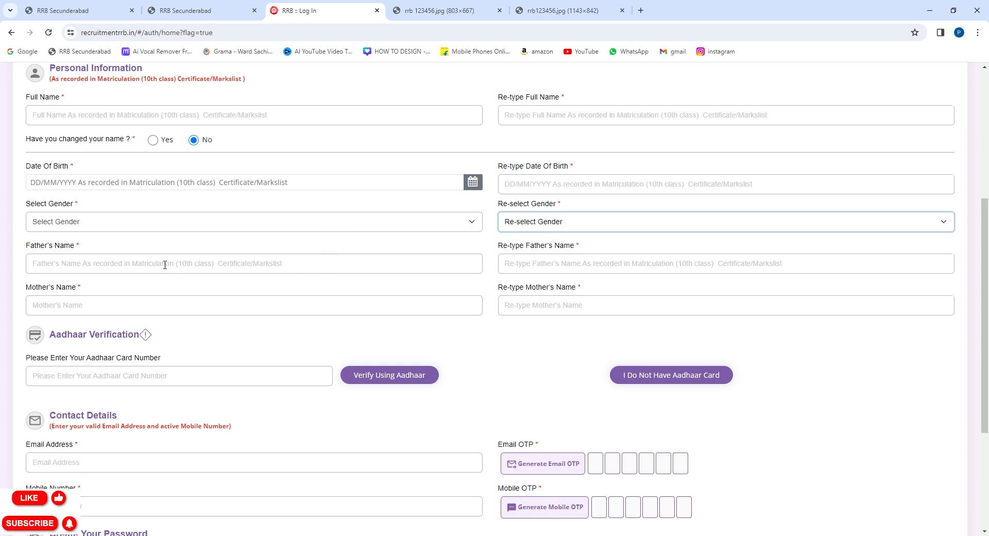
click(155, 265)
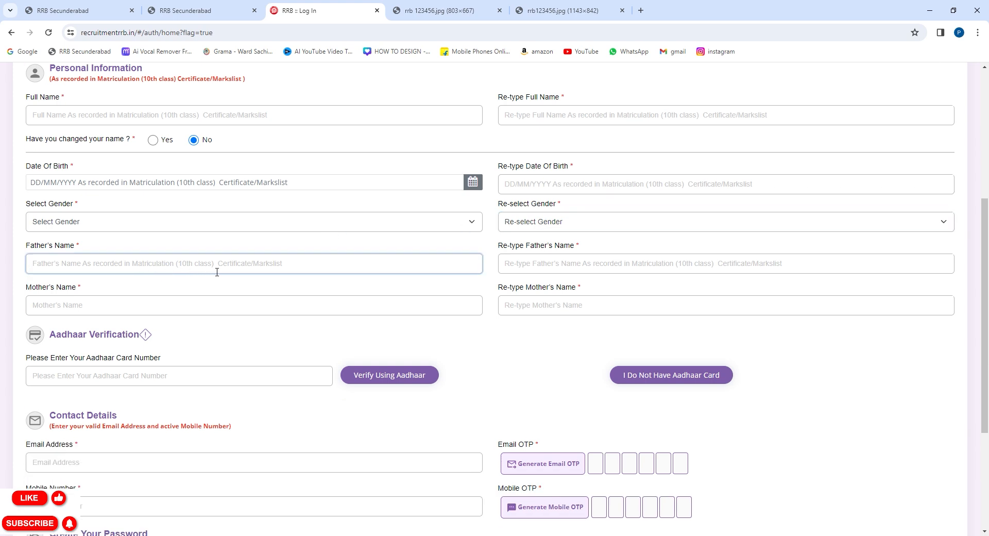
click(556, 270)
click(313, 312)
click(620, 303)
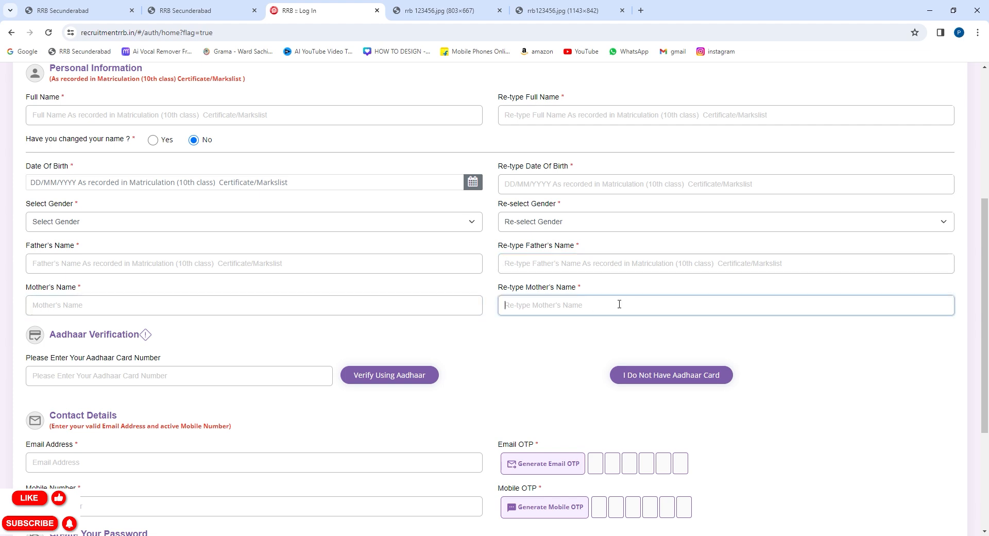
scroll(273, 298, down, 2)
click(131, 283)
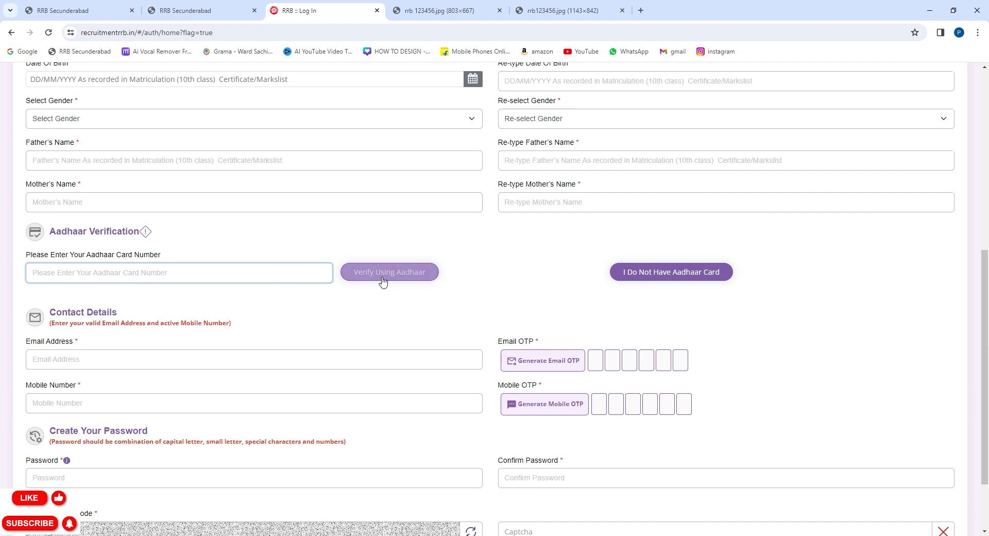
Step: View the sample Aadhaar verification dialog in the image rrb 123456.jpg and return to the registration form
click(440, 10)
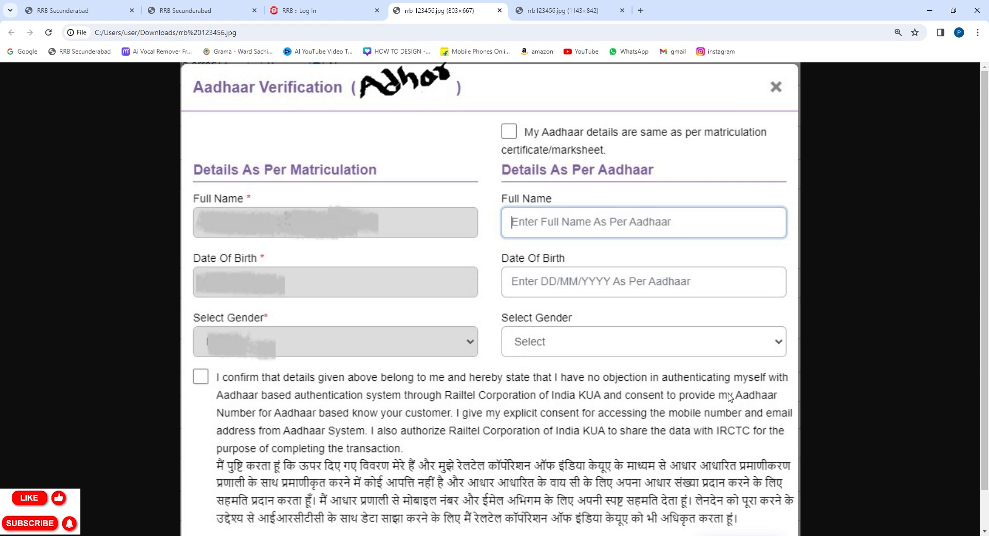
scroll(931, 364, down, 1)
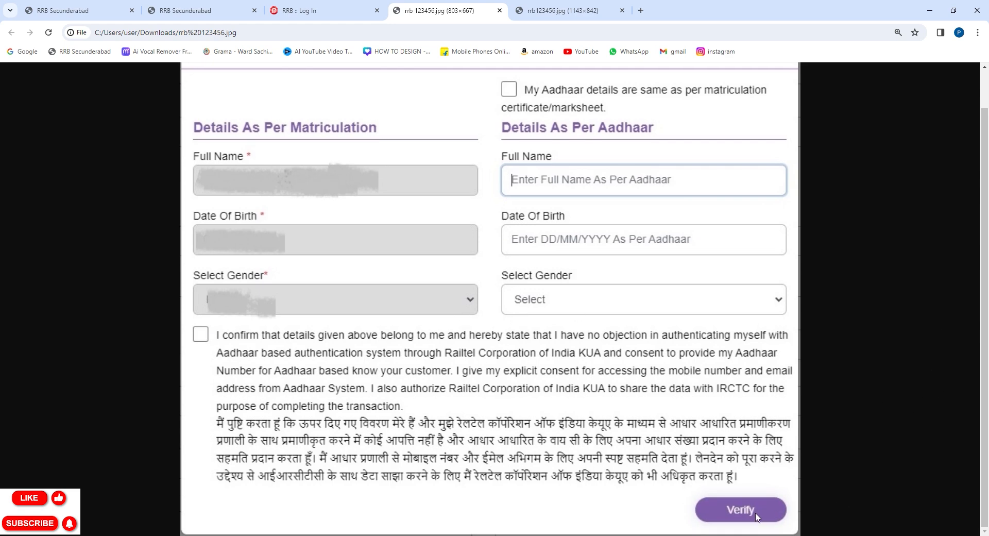
click(321, 12)
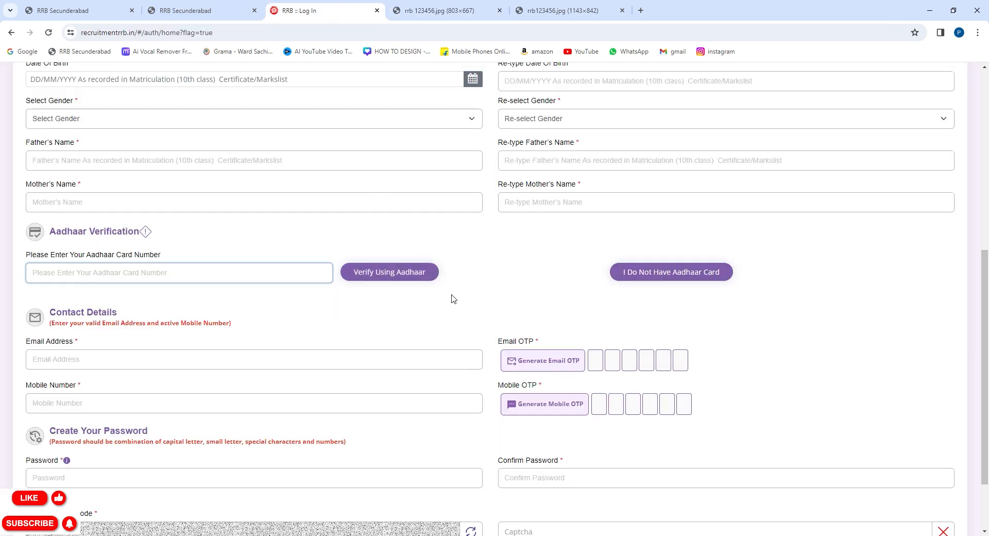
Step: Examine the email, mobile number, password and captcha fields of the registration form, and view the image rrb123456.jpg
scroll(453, 287, down, 1)
click(129, 306)
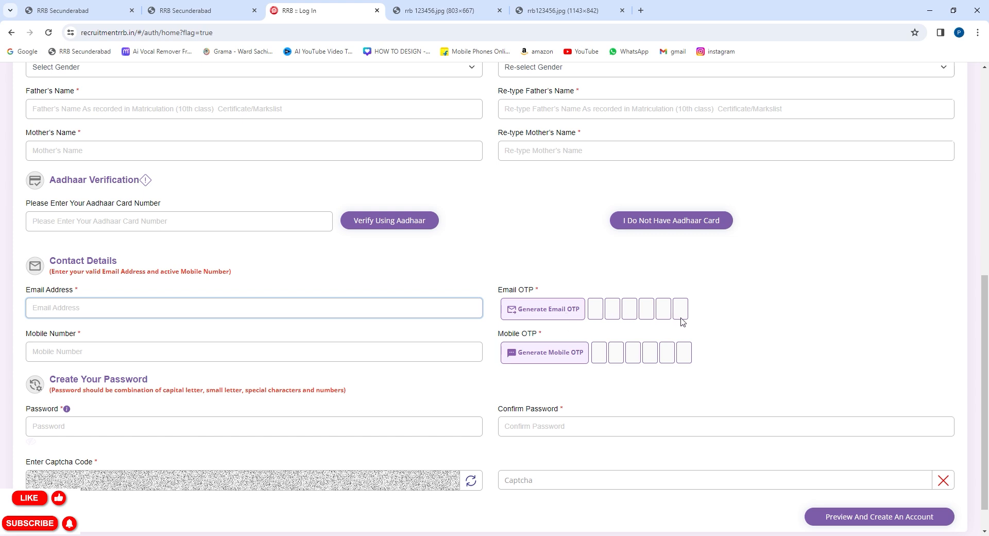
click(182, 359)
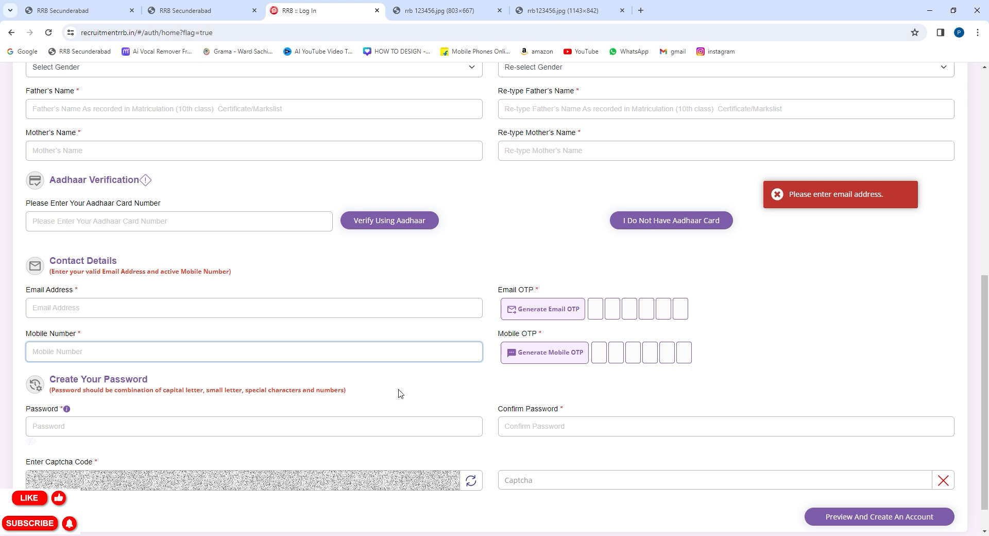
scroll(227, 405, down, 1)
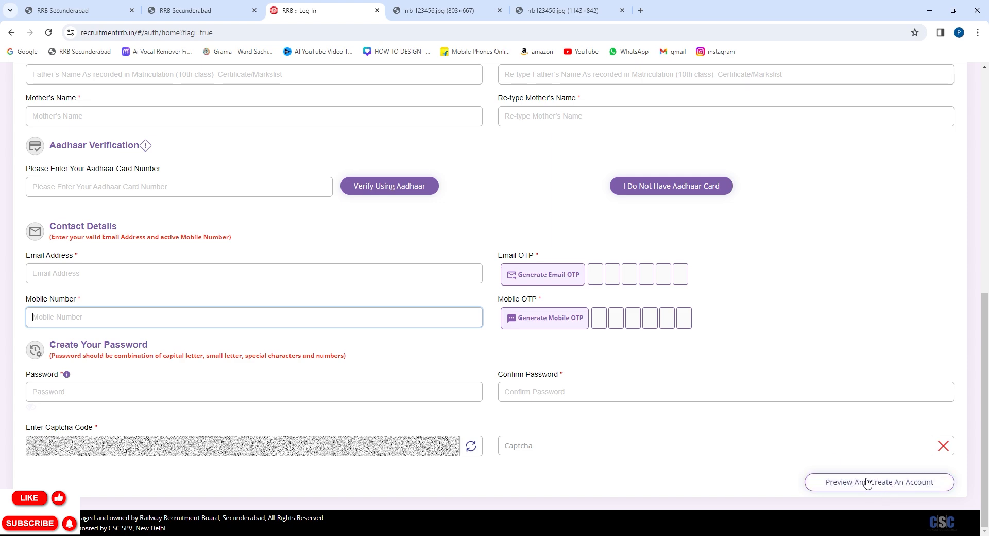
click(556, 12)
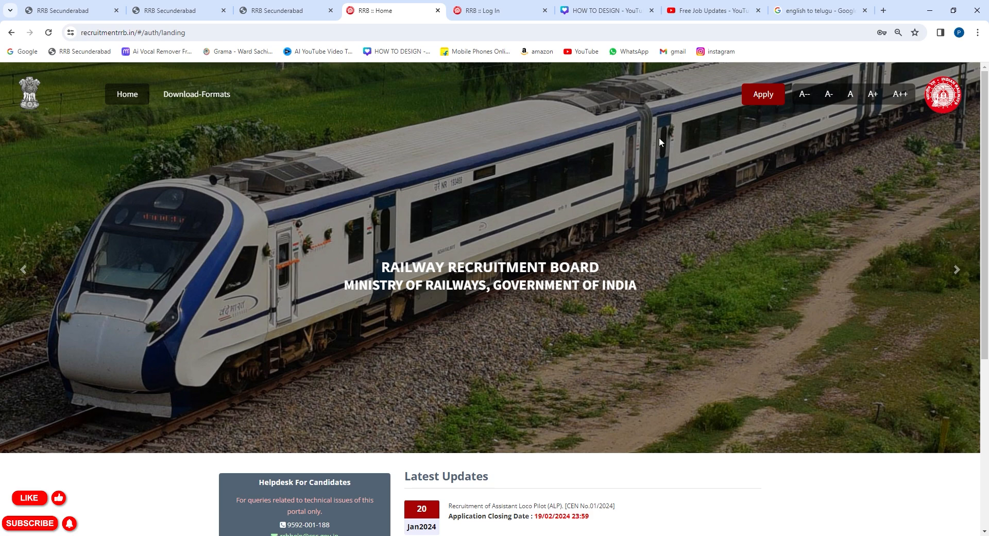
Step: Sign in to the existing candidate account with the prefilled credentials and open the online application
click(763, 95)
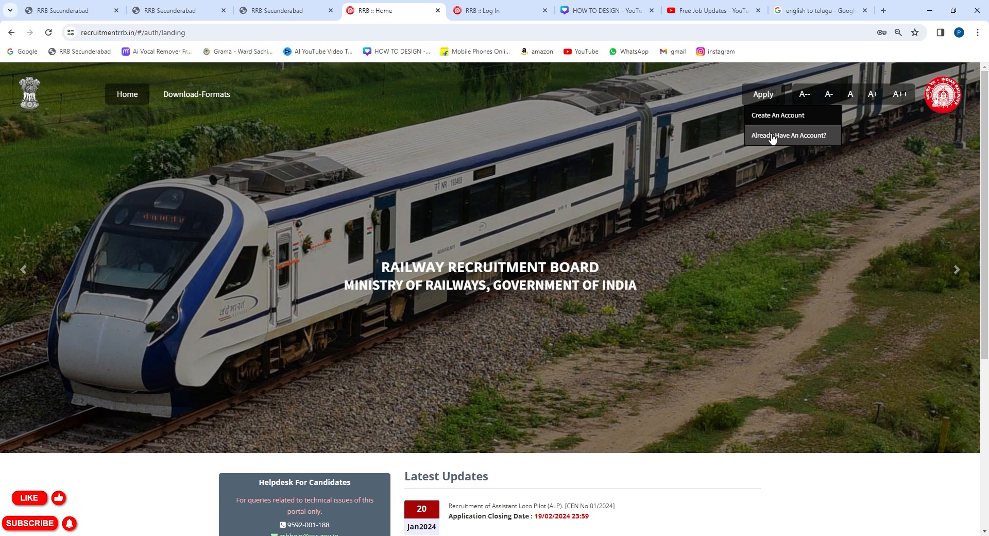
click(787, 136)
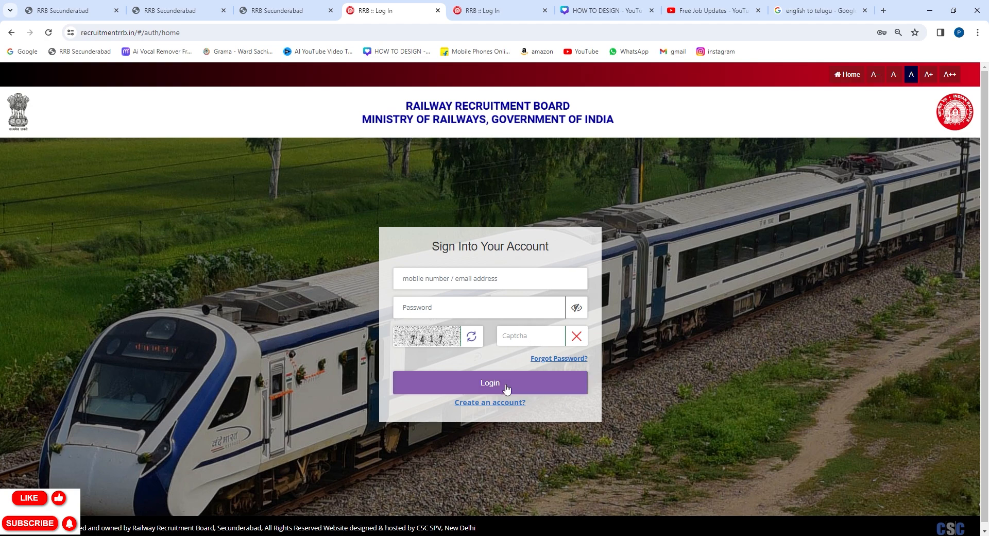
click(490, 14)
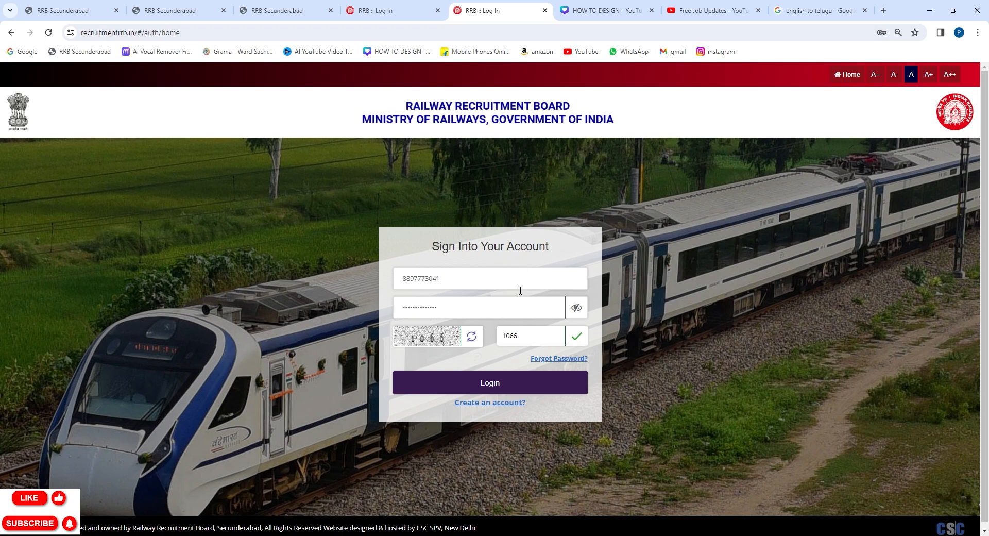
click(499, 387)
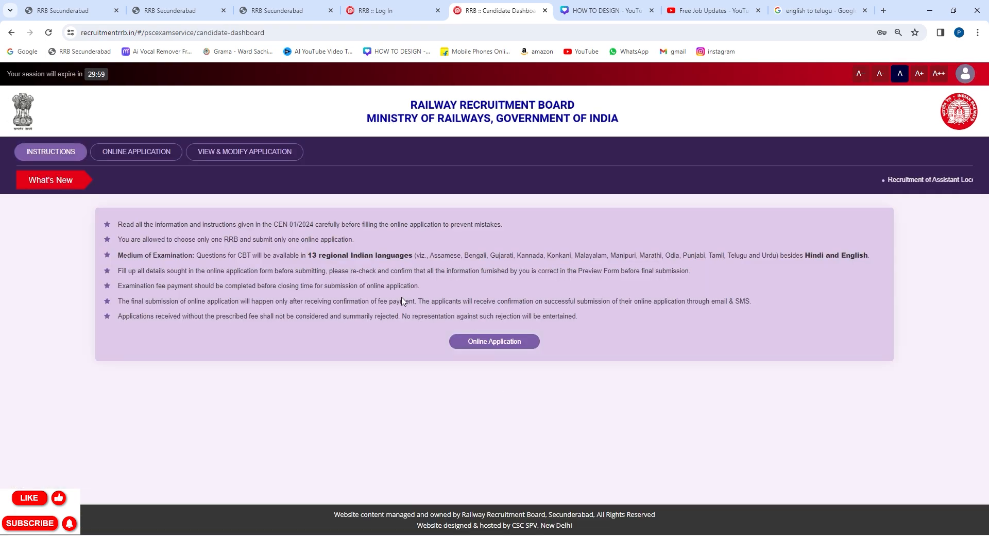
click(505, 347)
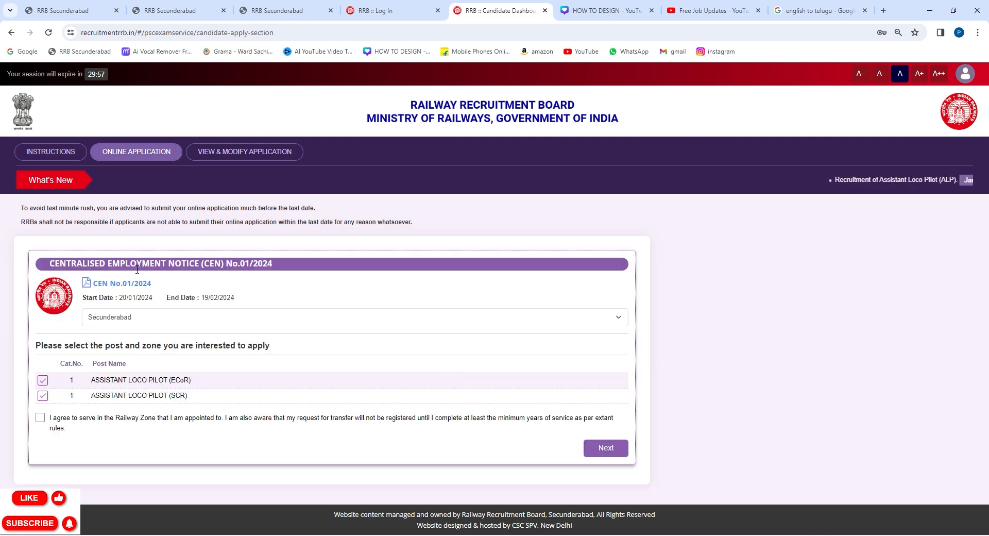
Step: Clear both Assistant Loco Pilot posts, ECoR and SCR, for the Secunderabad board and select them again
click(136, 322)
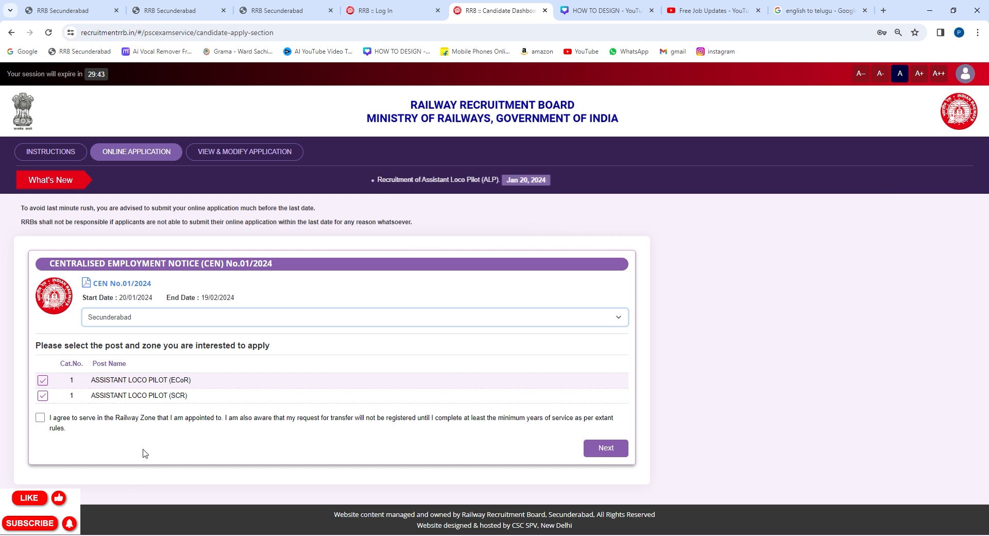
click(41, 381)
click(43, 395)
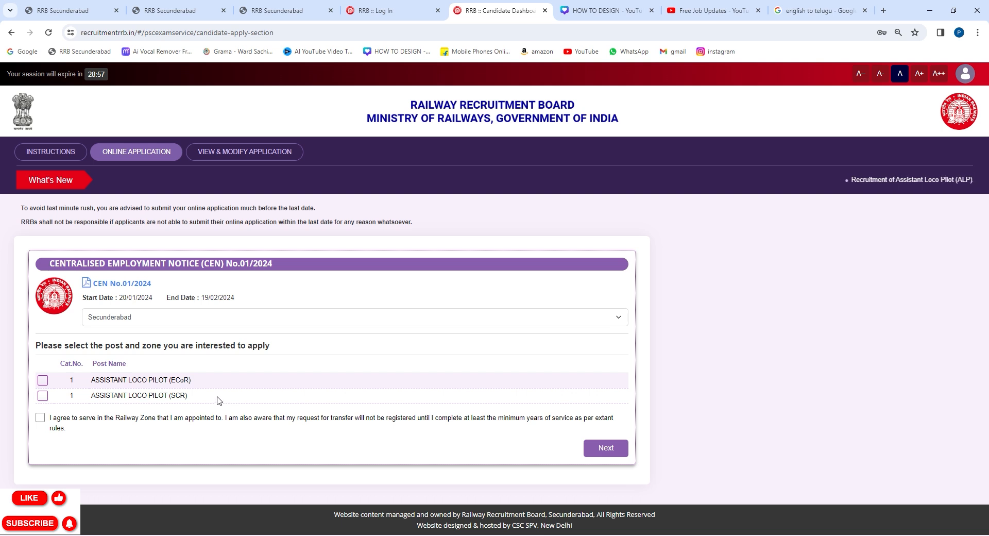
click(43, 380)
click(43, 396)
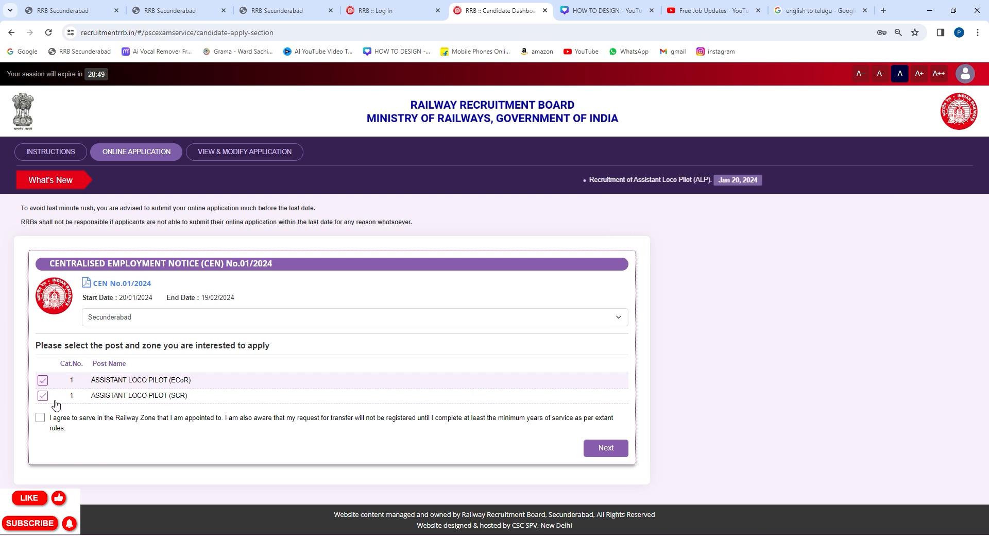
Step: Deselect the Assistant Loco Pilot (ECoR) post
click(43, 380)
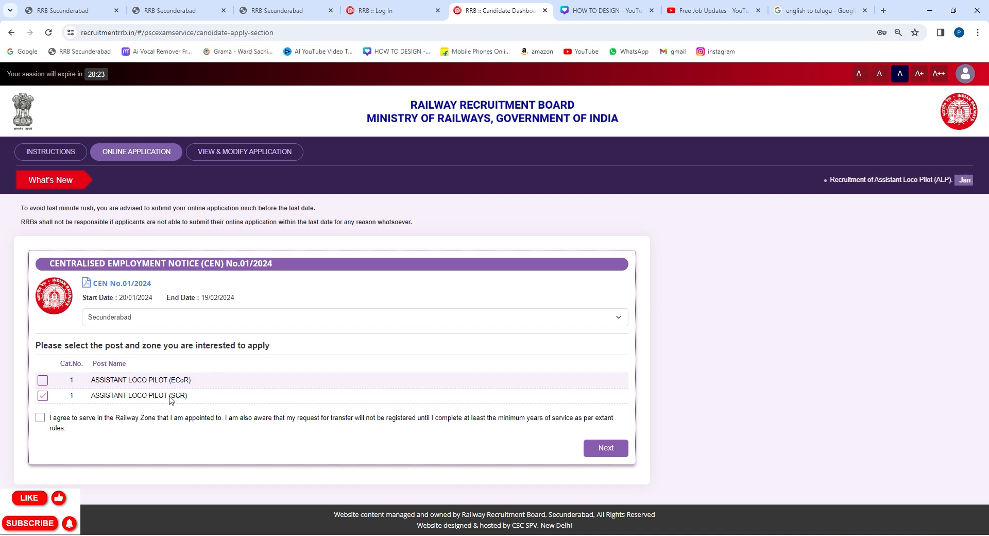
Step: Select the Assistant Loco Pilot (ECoR) post, agree to serve in the appointed Railway Zone, and continue to the personal details
click(43, 380)
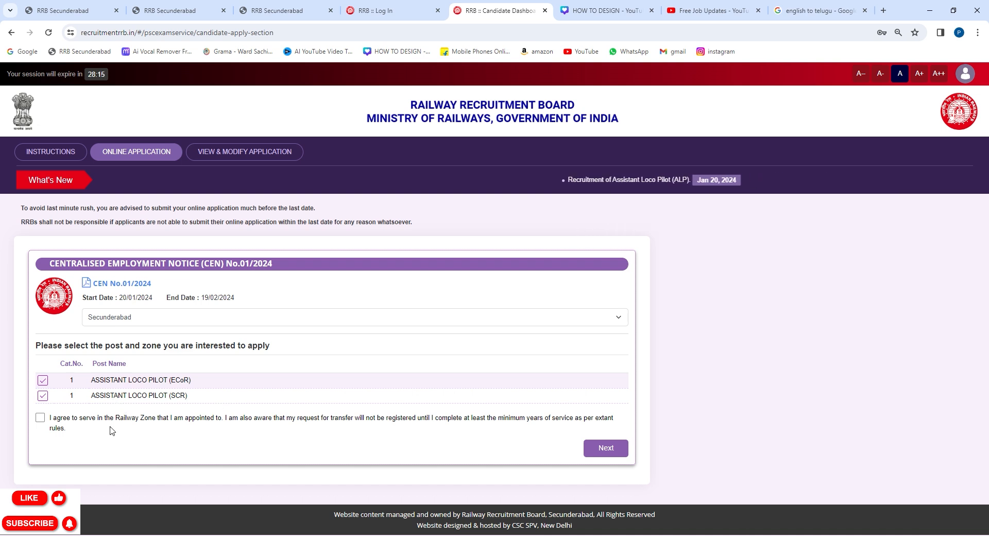
click(39, 419)
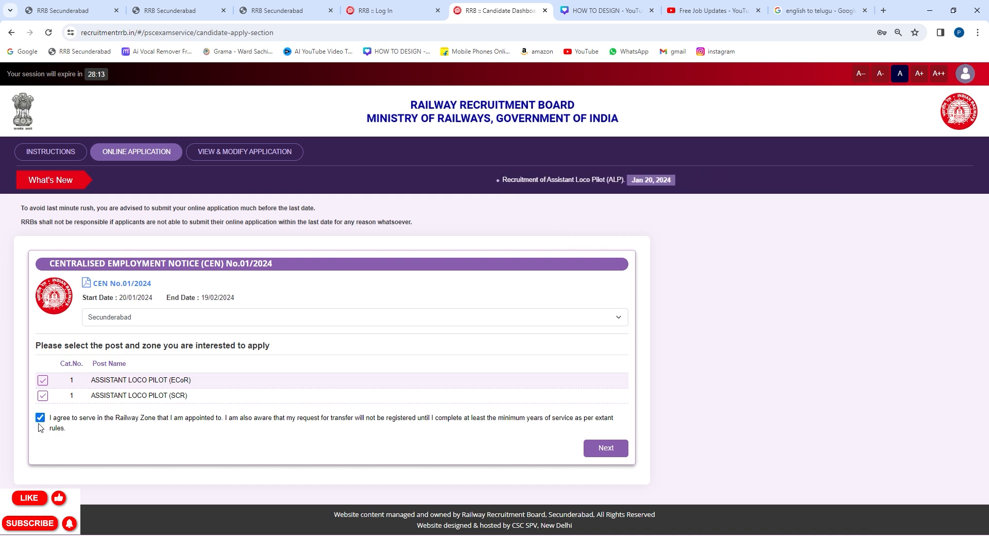
click(610, 449)
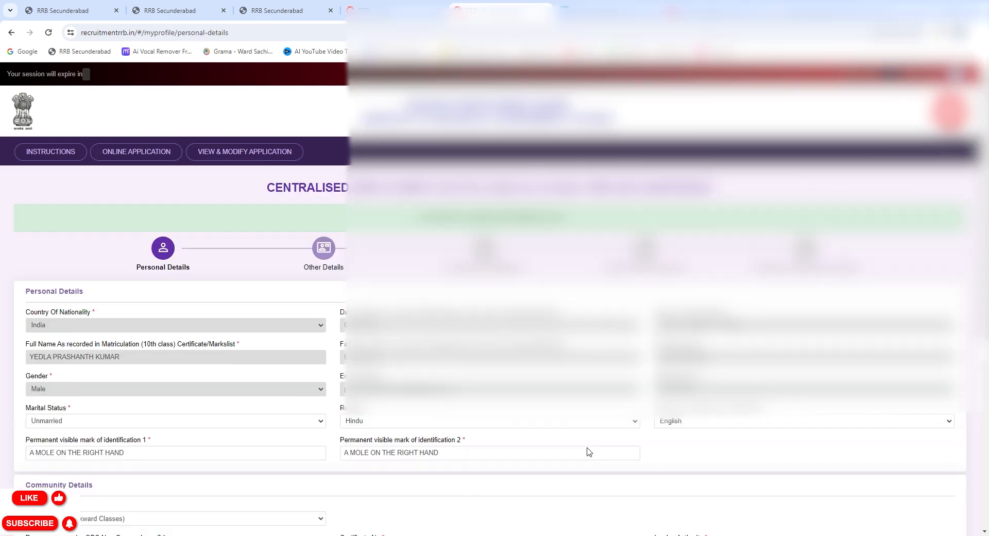
Step: Review the prefilled personal, community and postal address details, including the marital status and religion fields
scroll(498, 440, down, 1)
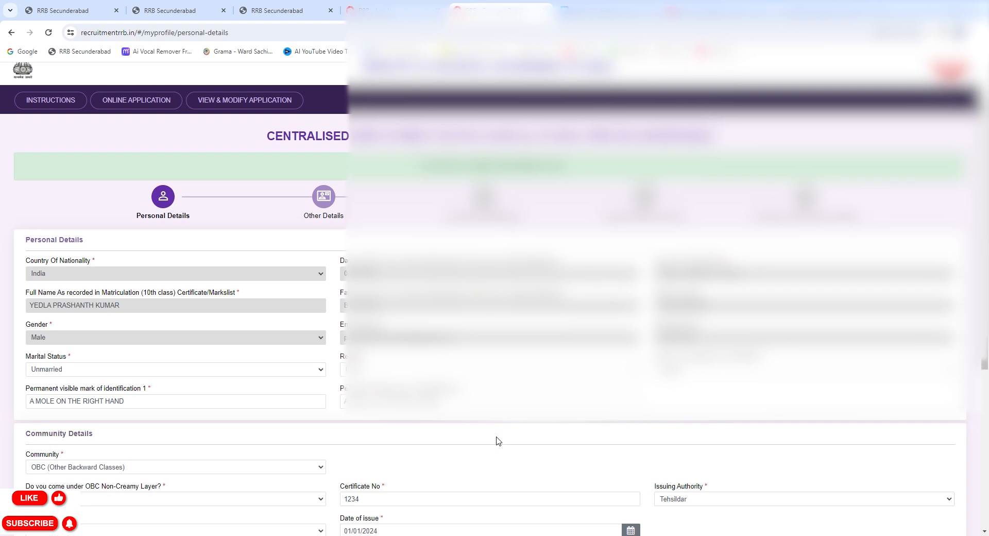
scroll(498, 441, up, 1)
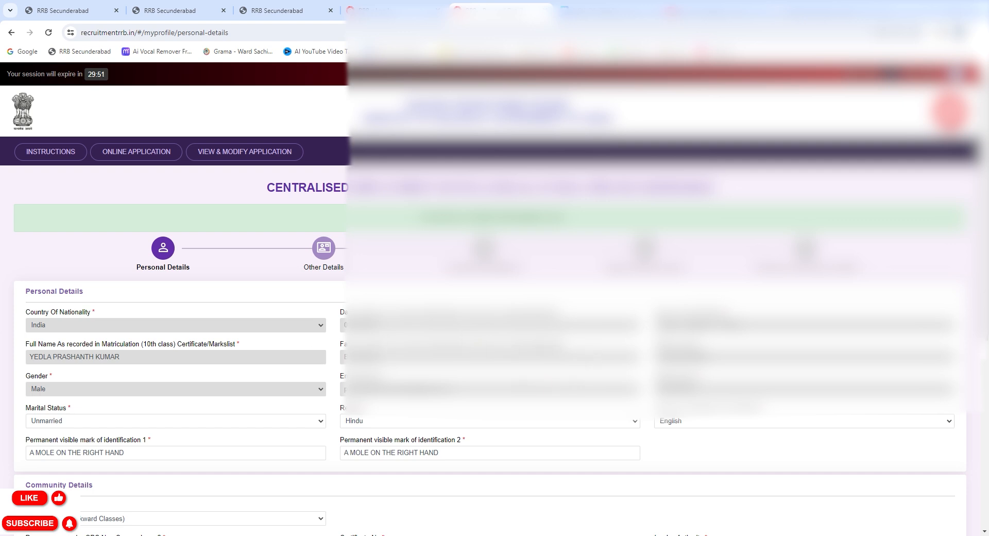
scroll(494, 299, down, 5)
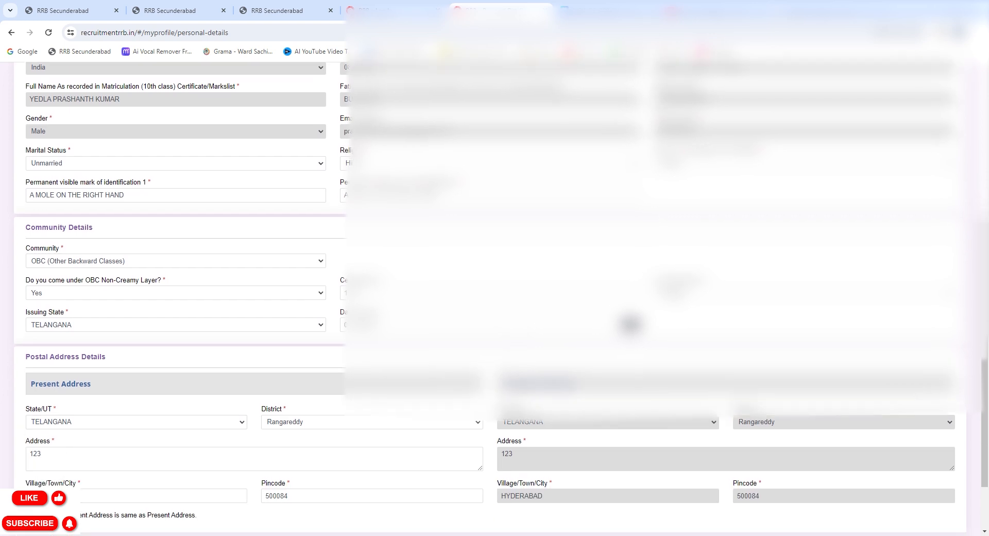
scroll(495, 299, down, 1)
click(71, 115)
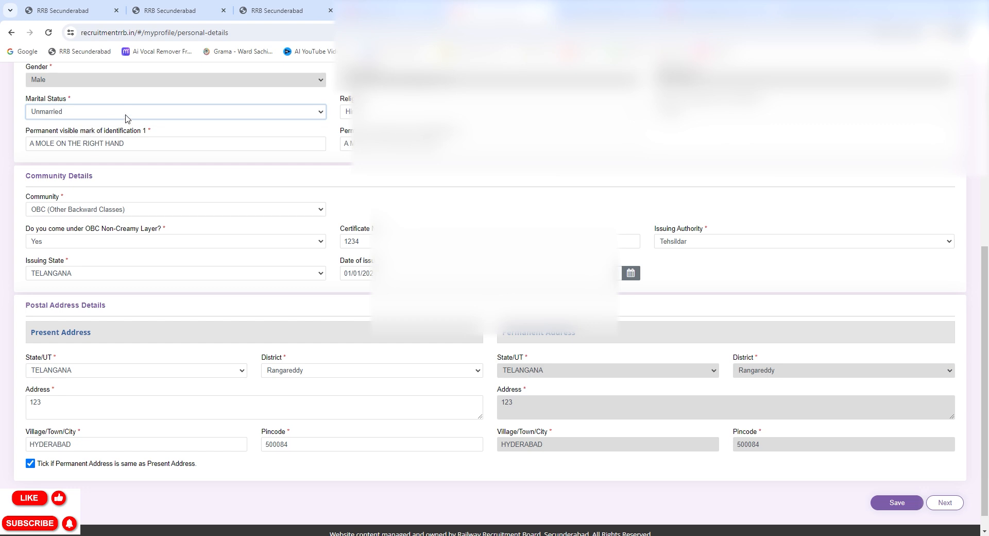
click(344, 112)
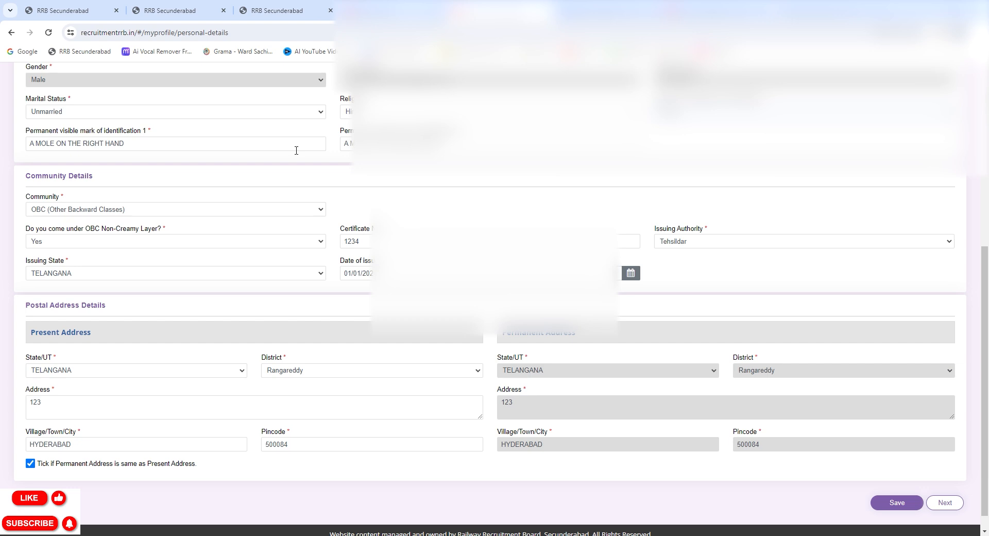
Step: Set the community to SC (Scheduled Caste) and agree to the information notice
click(222, 147)
key(Tab)
key(Tab)
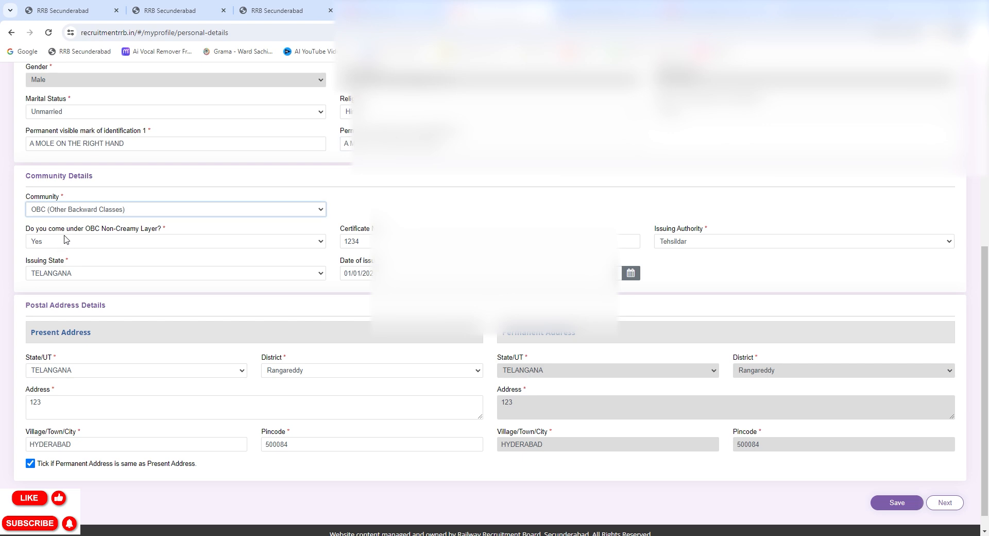
key(Down)
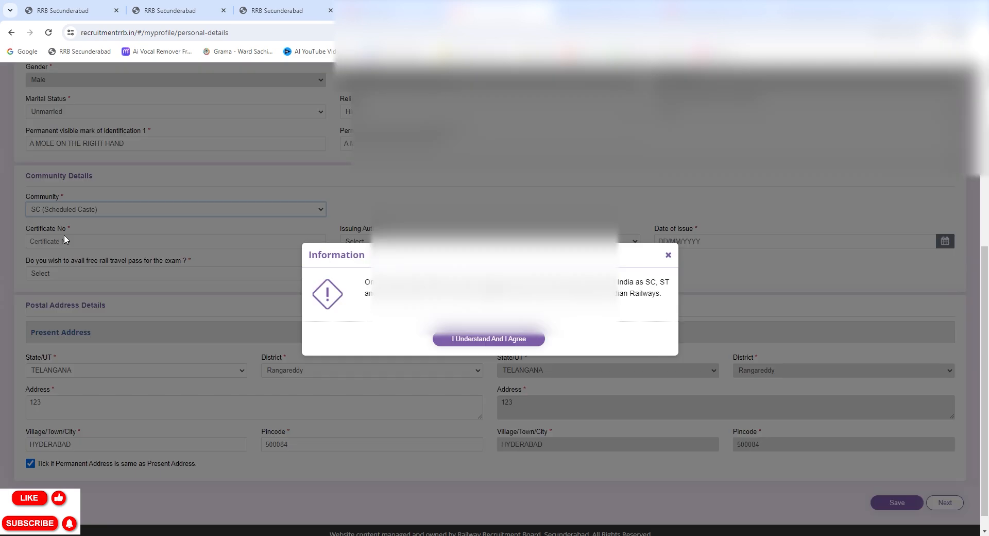
click(489, 339)
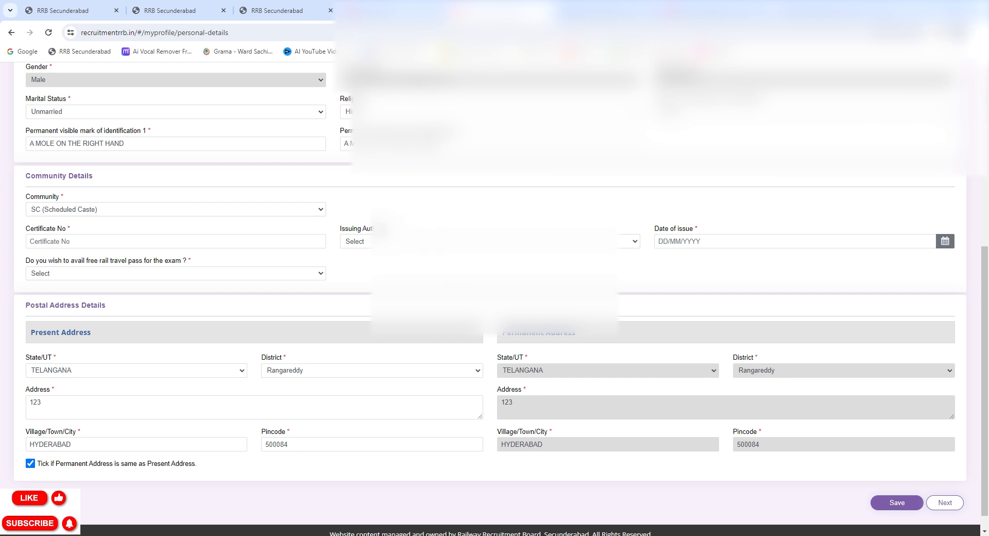
Step: Examine the SC certificate fields and try both Yes and No for the free rail travel pass question
click(117, 245)
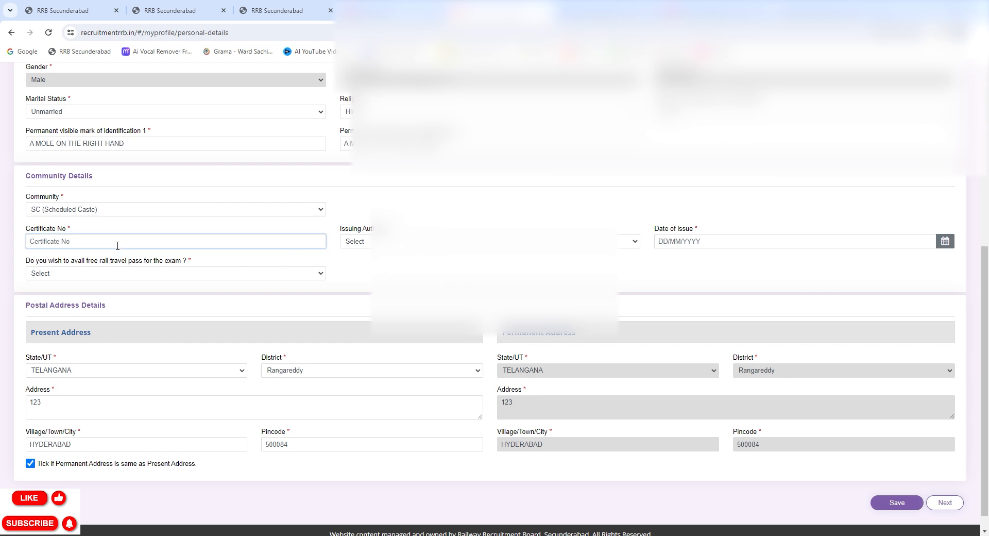
click(436, 243)
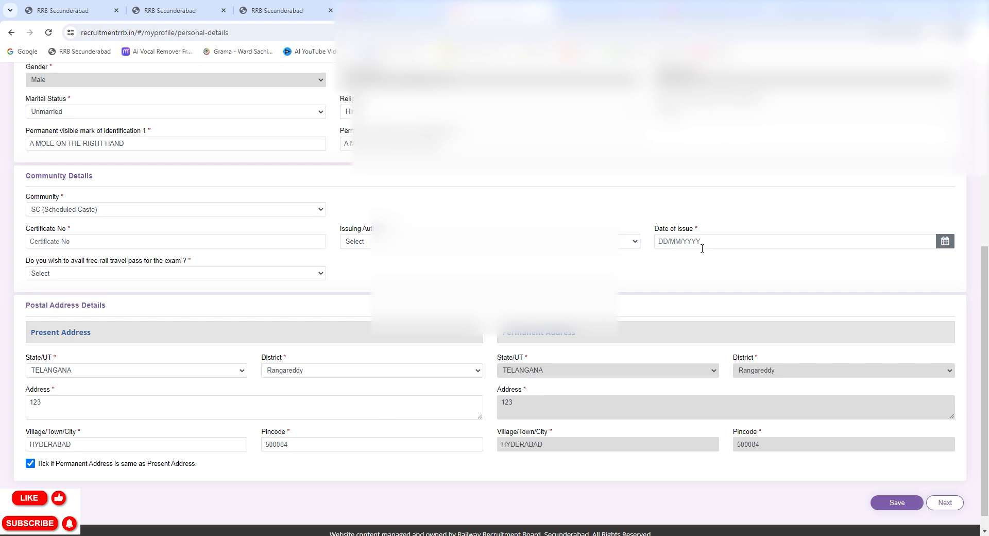
click(216, 280)
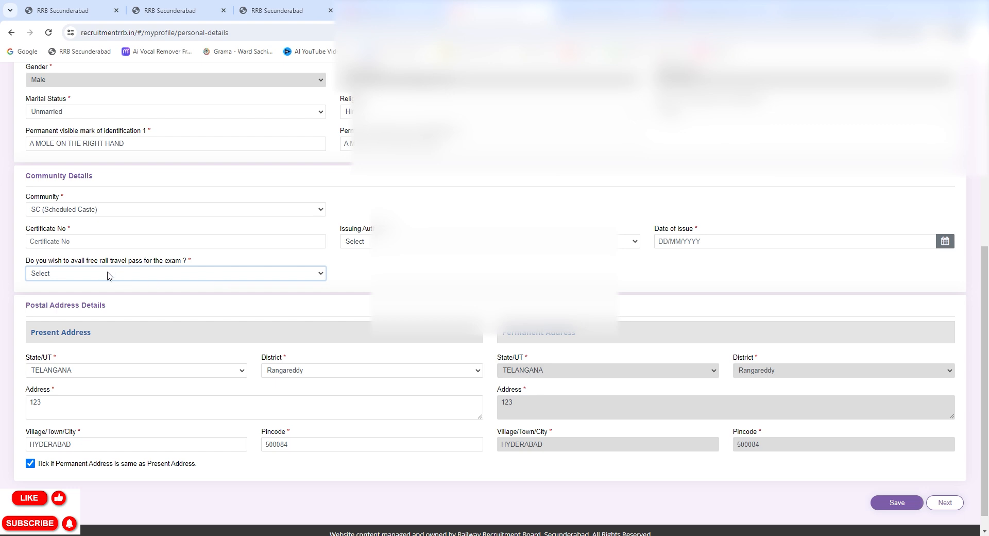
click(85, 295)
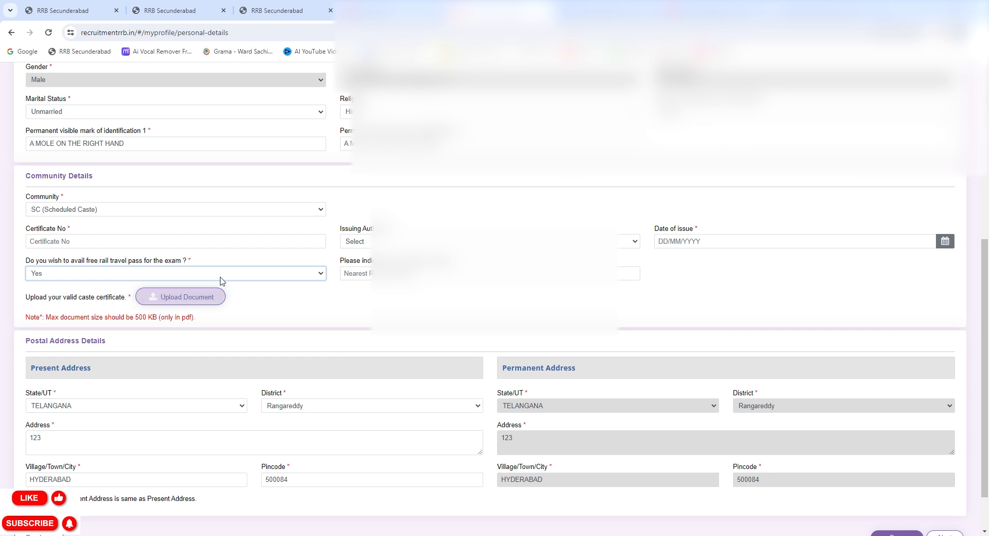
key(Down)
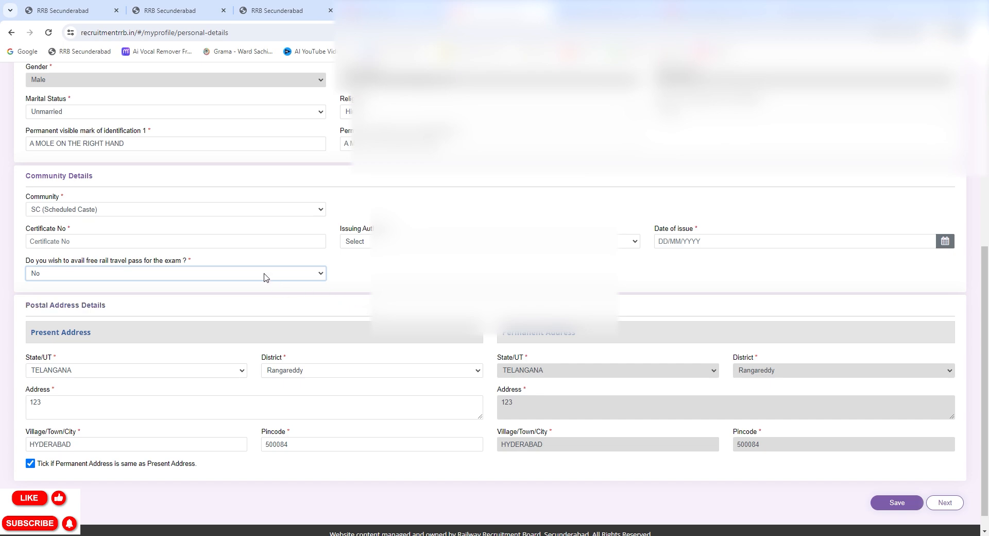
Step: Set the community to ST (Scheduled Tribe) and agree to the information notice
click(137, 215)
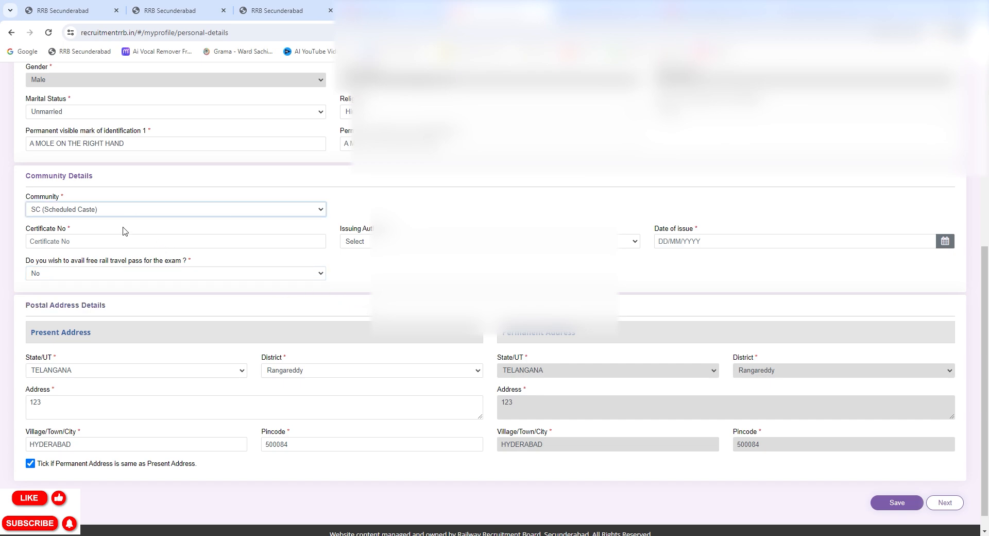
click(114, 244)
click(471, 338)
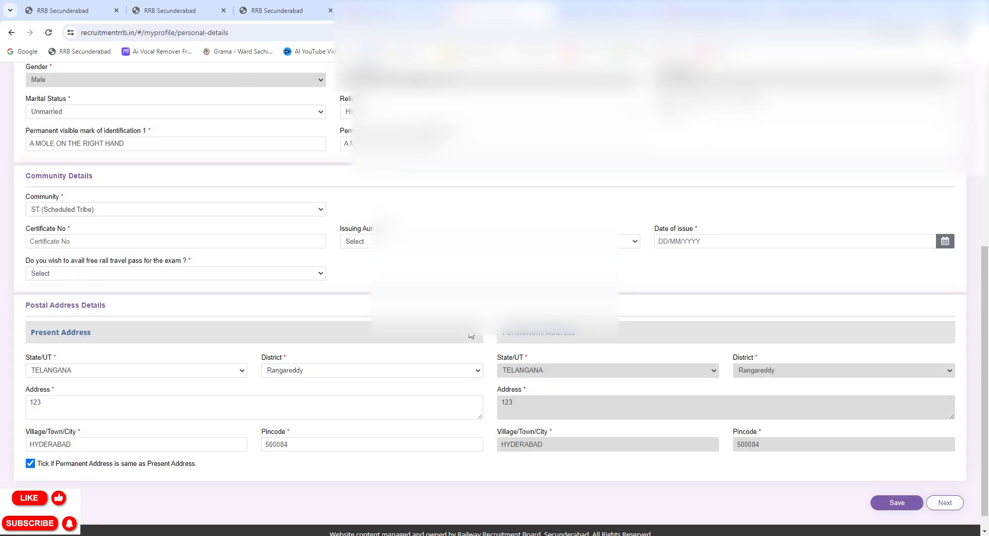
Step: Set the community to OBC (Other Backward Classes) with Non-Creamy Layer set to Yes, agreeing to both information notices
click(127, 212)
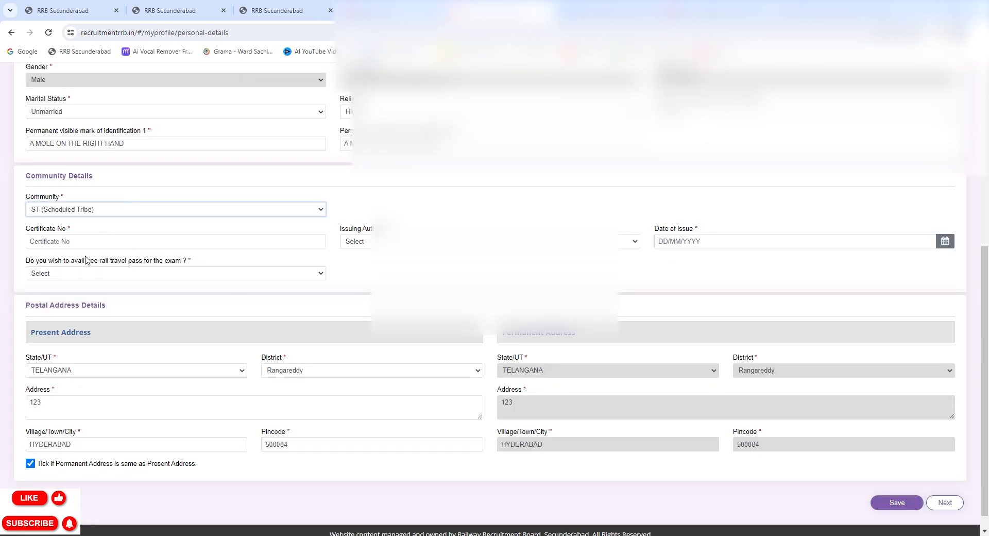
click(88, 258)
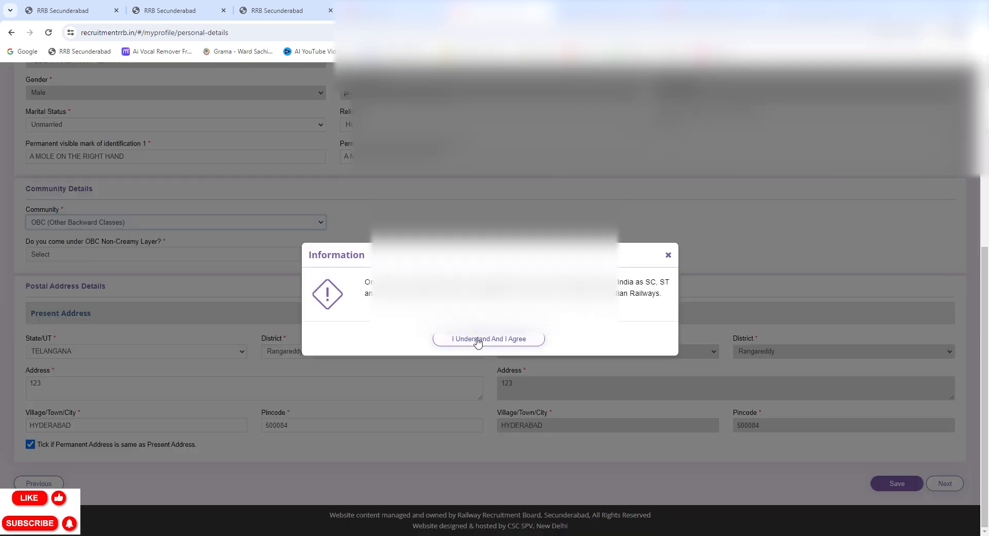
click(506, 340)
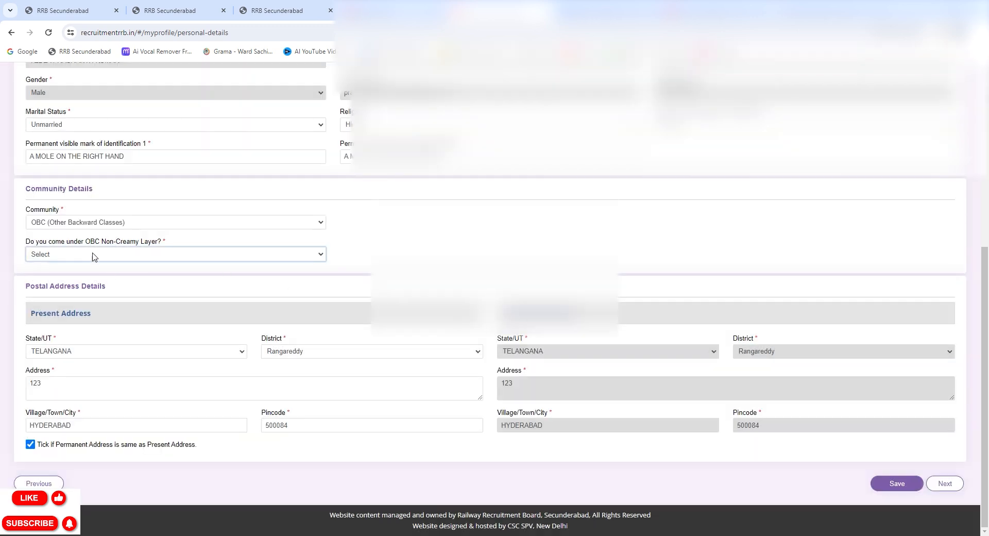
click(184, 252)
click(128, 280)
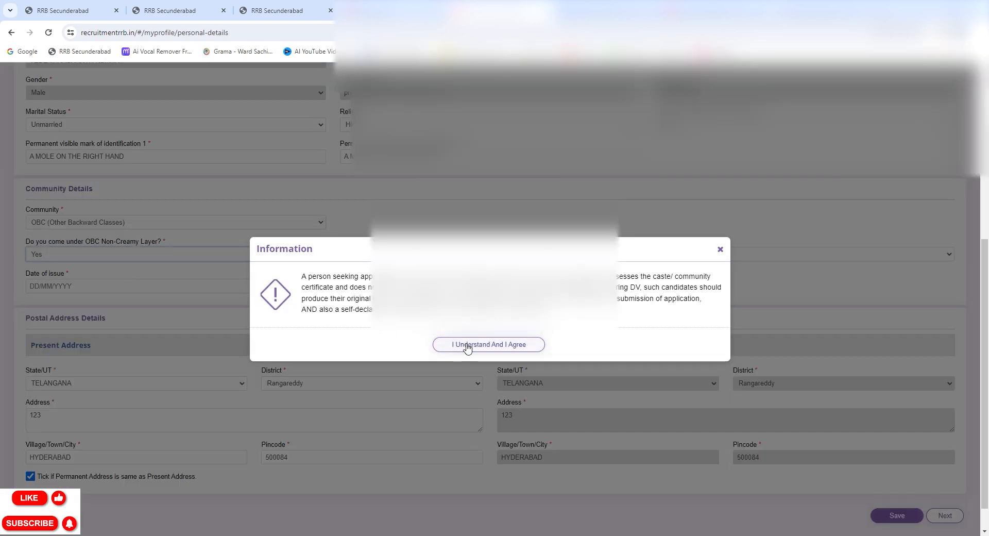
click(485, 355)
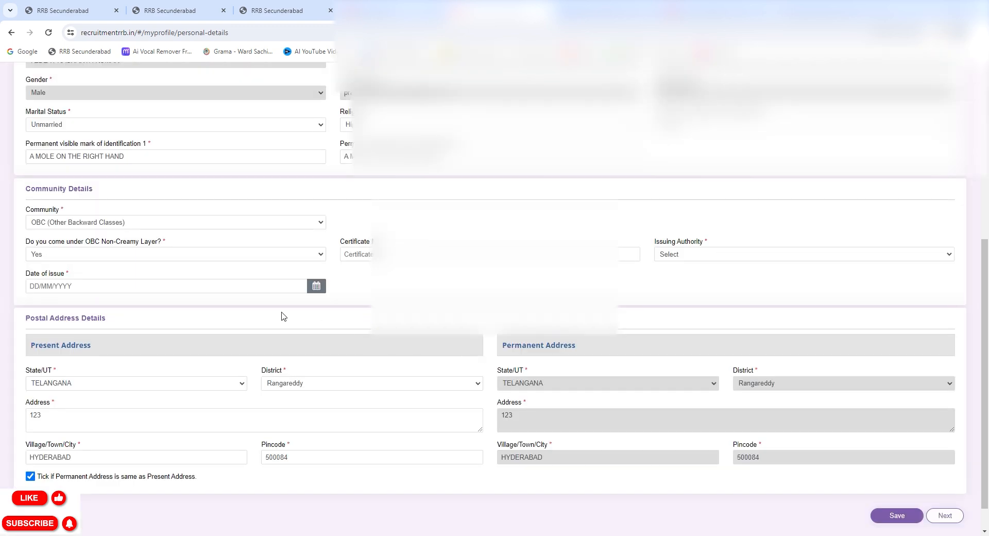
Step: Set the issuing authority of the OBC certificate to Tehsildar
click(479, 254)
click(705, 259)
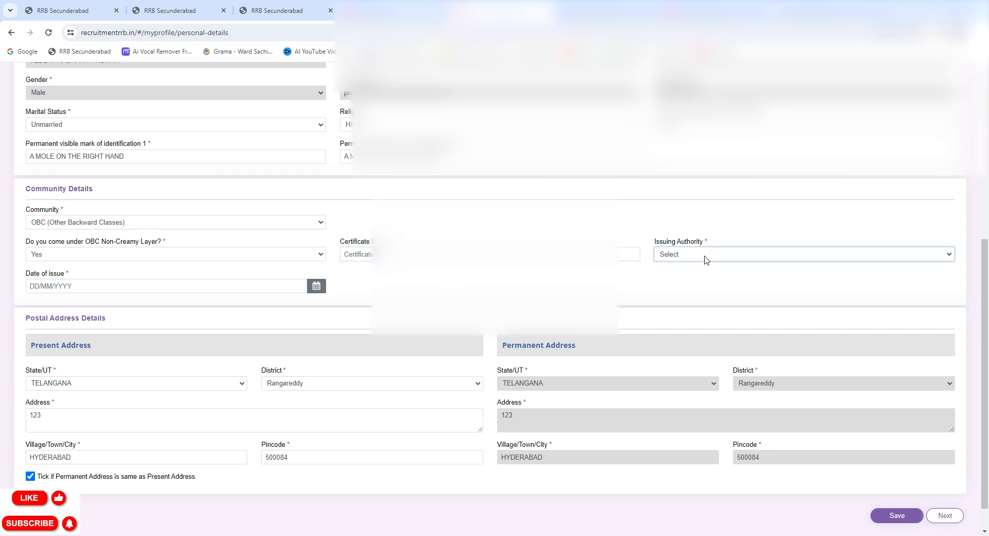
click(703, 399)
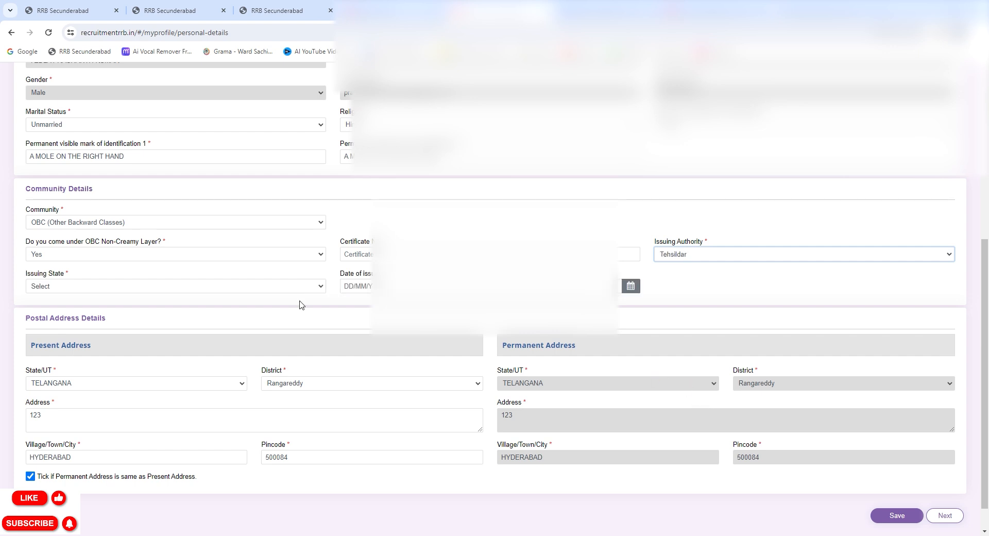
Step: Complete the OBC certificate details with the certificate number, issuing state TELANGANA and date of issue 02/01/2024
click(142, 289)
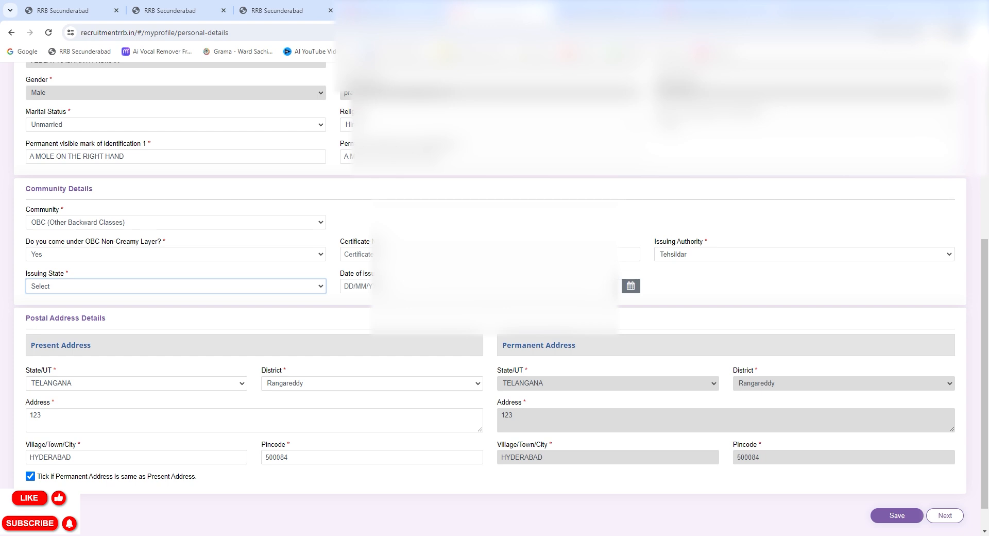
click(412, 254)
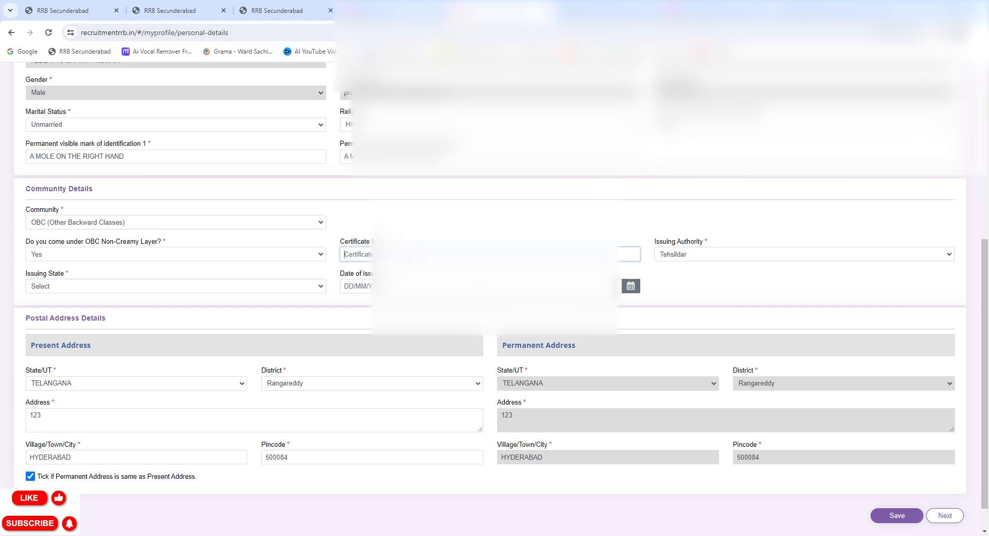
text(12)
click(269, 290)
text(te)
click(369, 284)
click(367, 189)
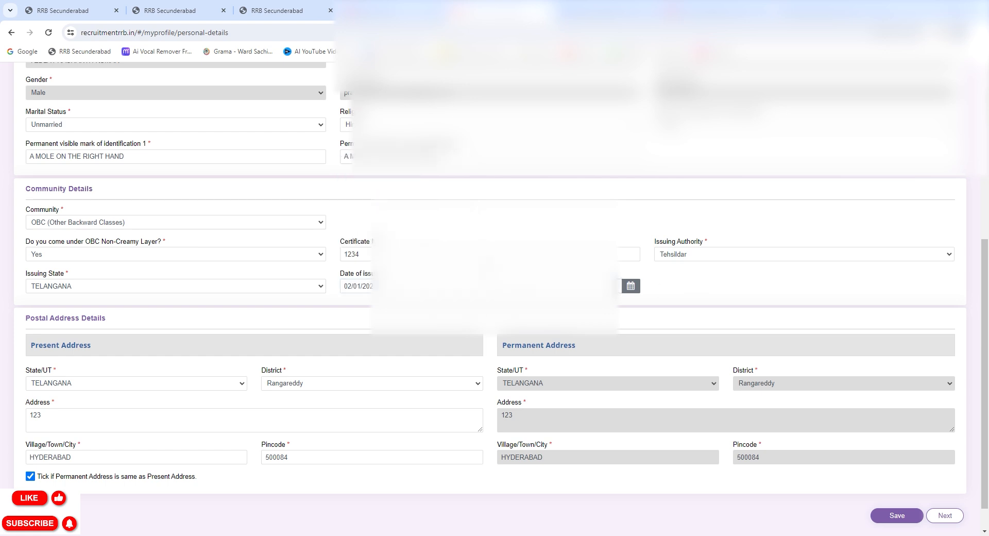
Step: Set the district of the present address to Kamareddy
scroll(109, 367, down, 1)
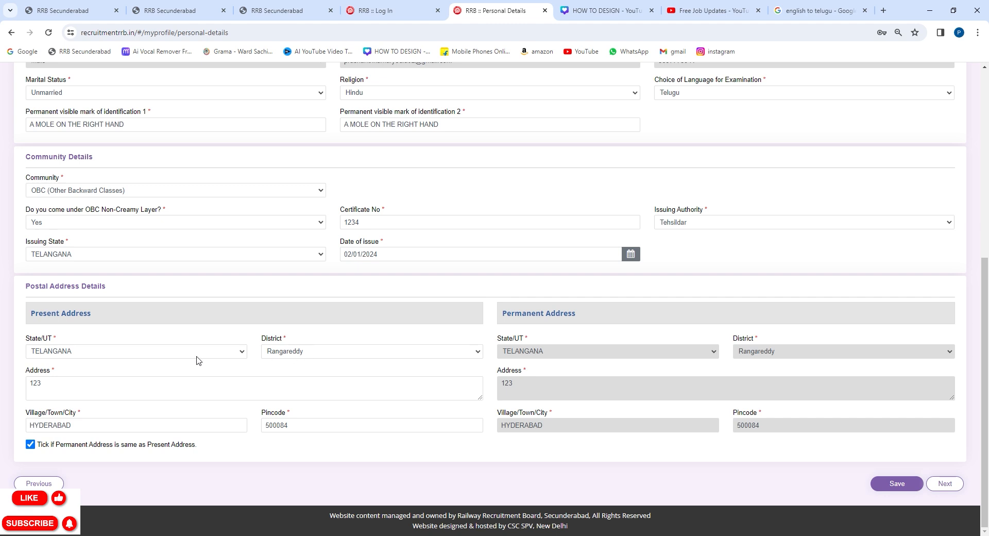
click(289, 353)
click(292, 383)
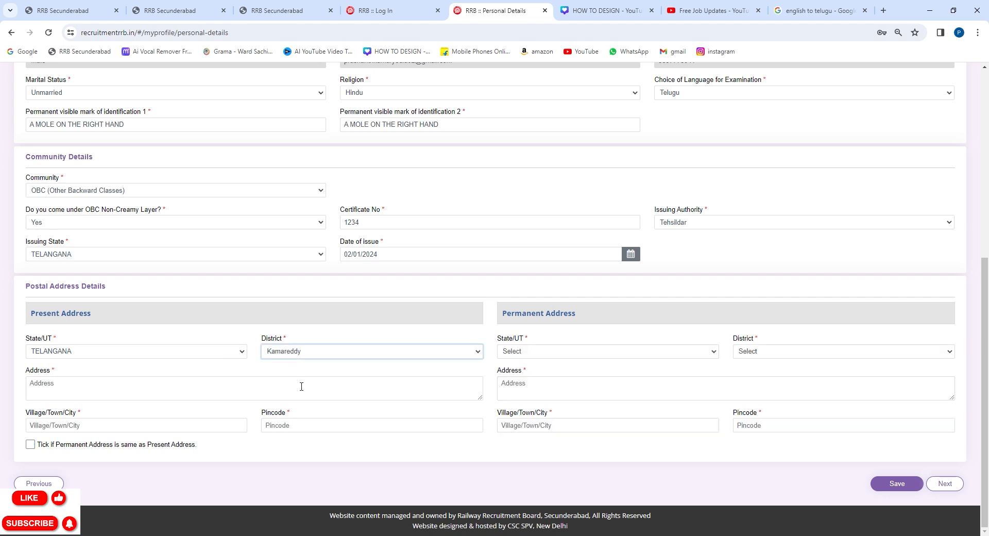
Step: Fill in the address, village/town/city and pincode of the present address
click(84, 389)
text(1234)
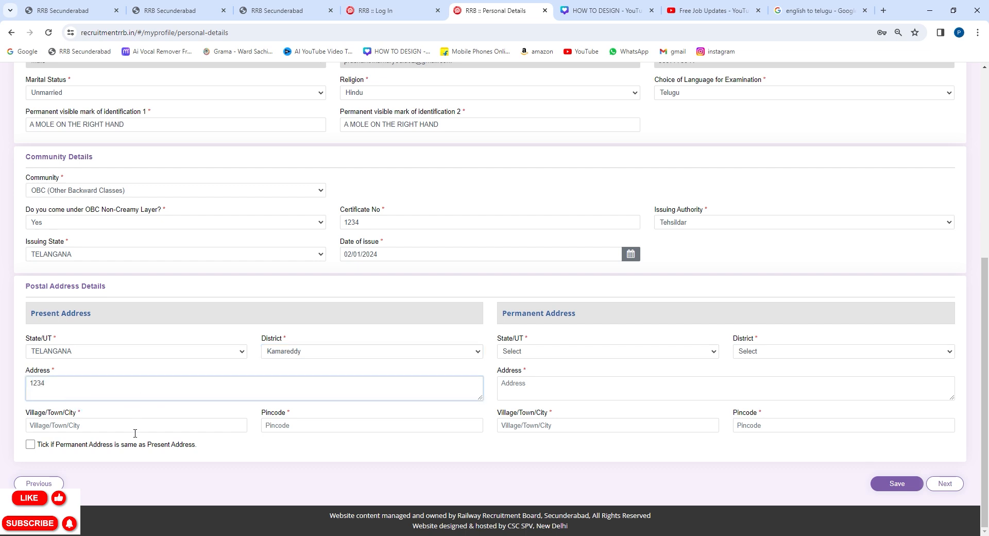
click(134, 431)
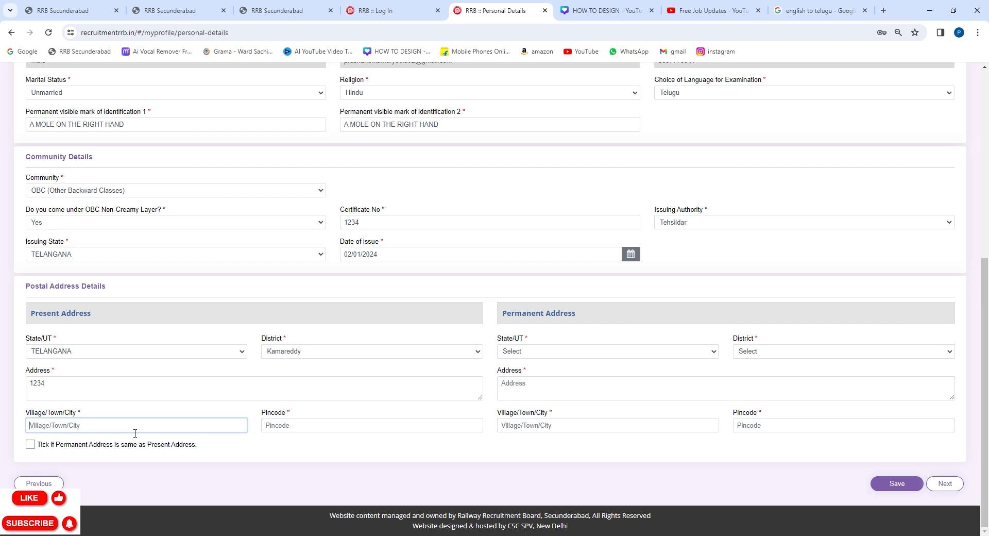
text(Bhup)
click(300, 430)
text(500001)
click(322, 457)
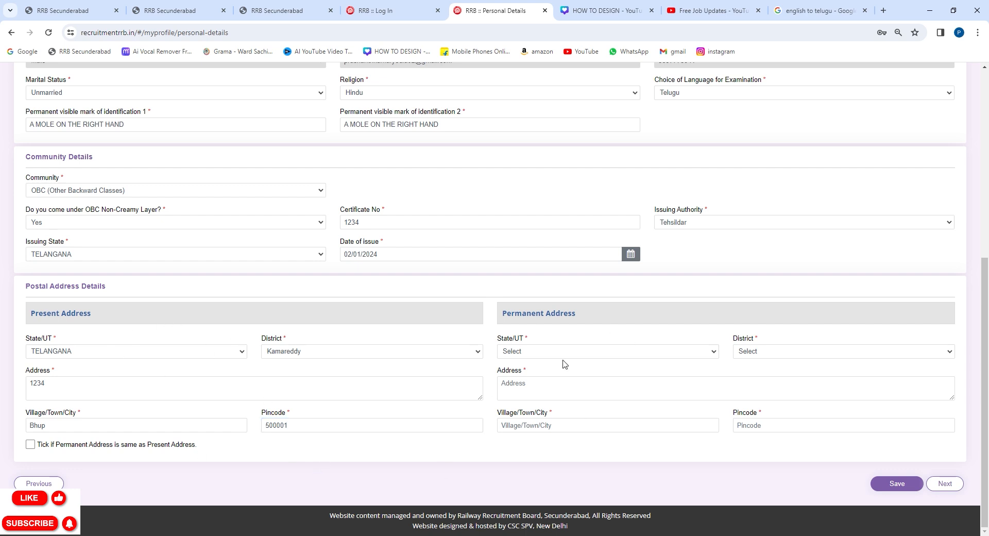
Step: Mark the permanent address as the same as the present address and save the personal details
click(30, 444)
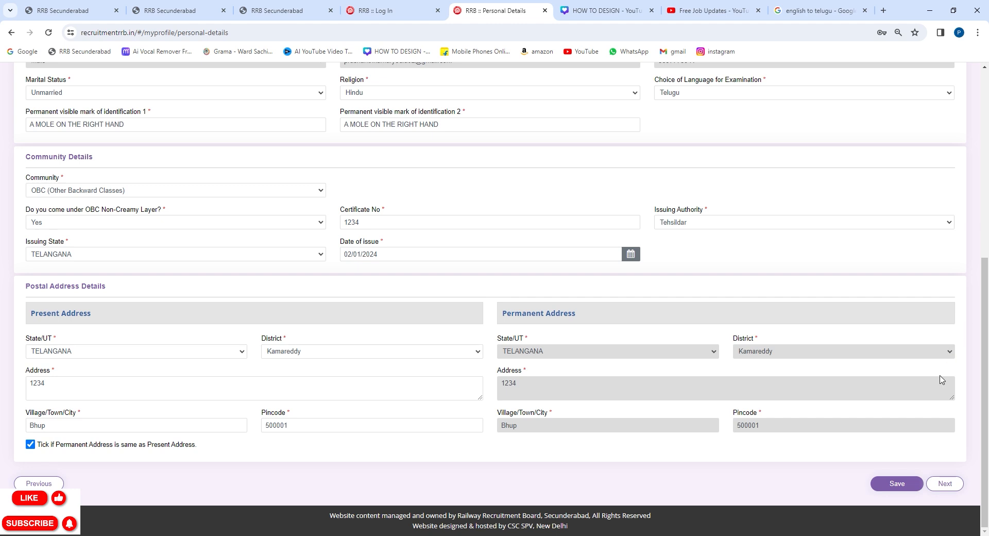
click(912, 488)
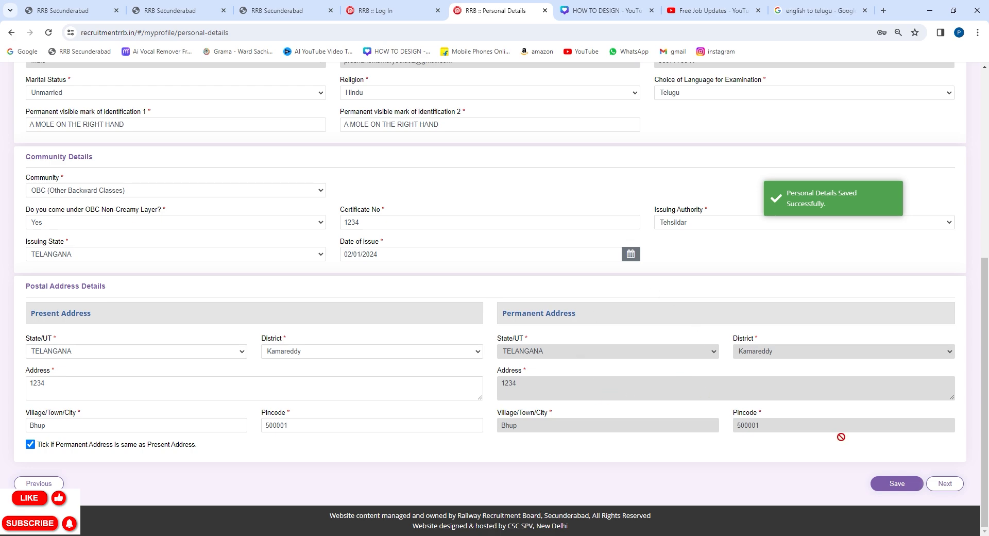
Step: Continue from the saved personal details to the Other Details section of the application
click(945, 483)
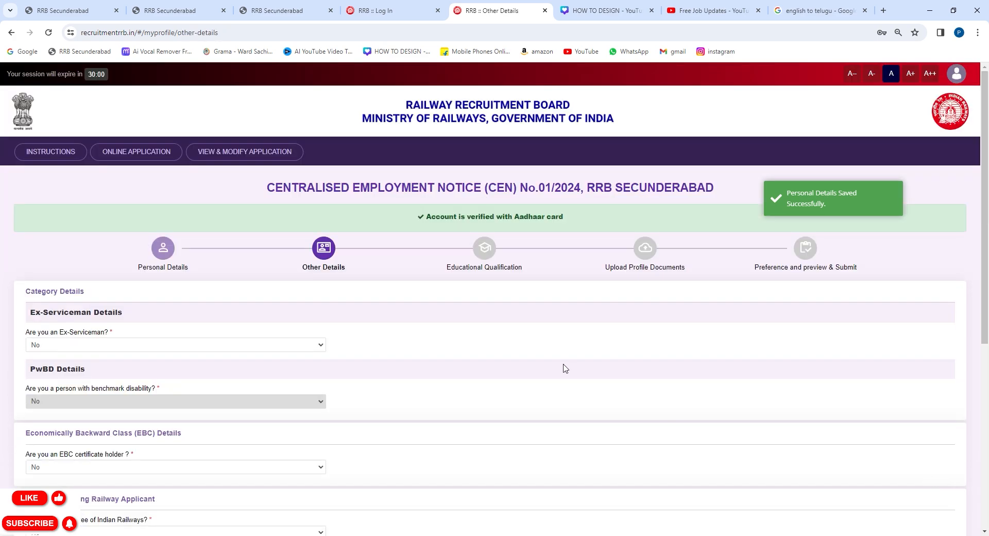
scroll(260, 324, down, 2)
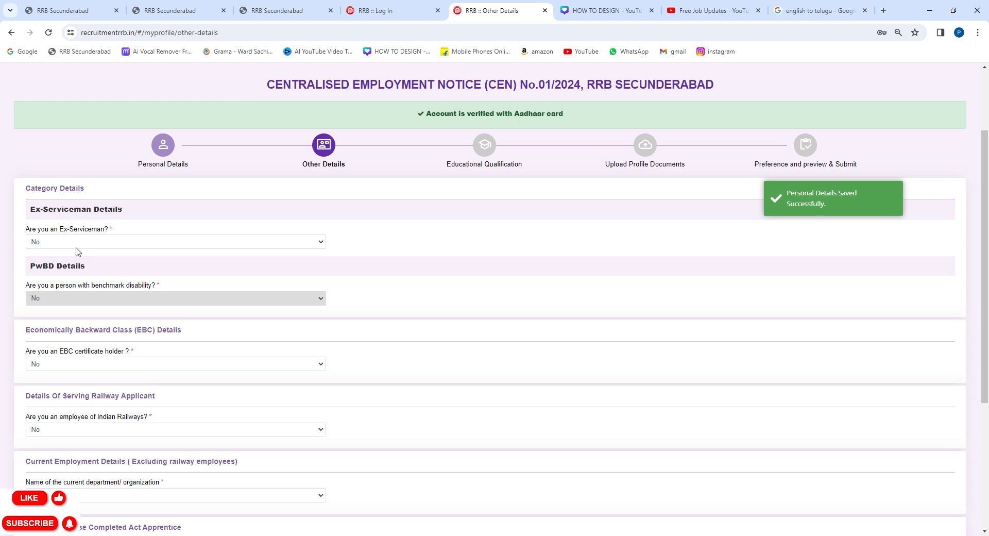
scroll(78, 275, up, 1)
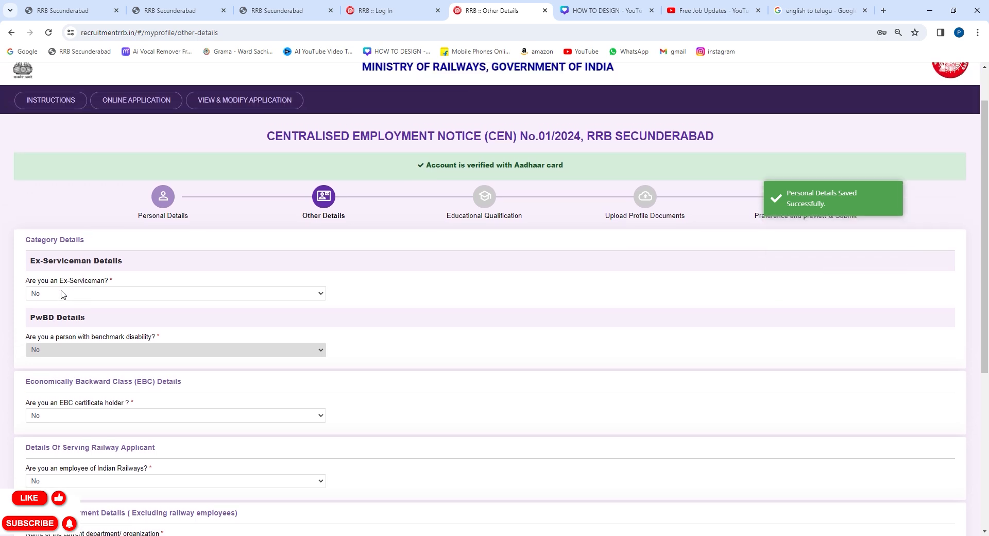
Step: Try Yes as the ex-serviceman answer and set it back to No
click(62, 294)
click(65, 320)
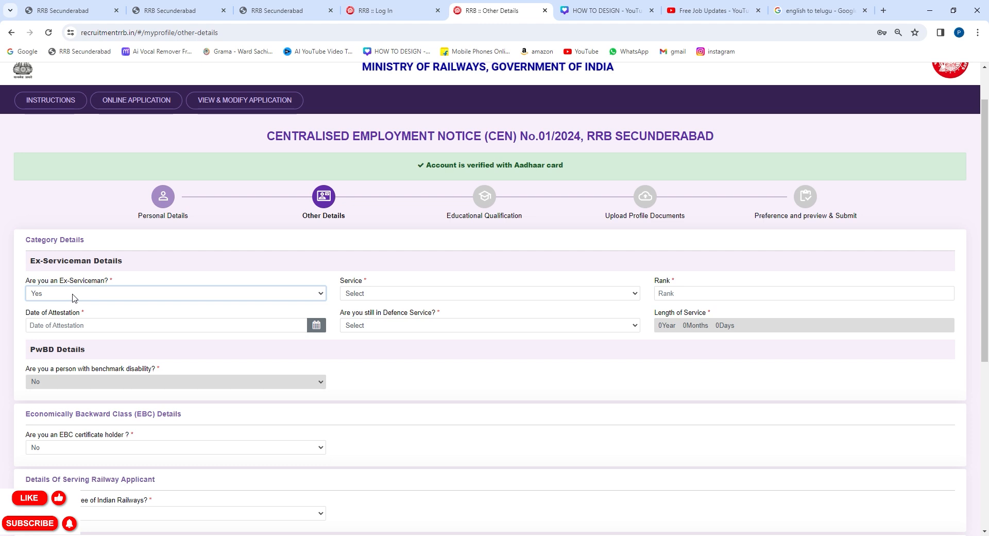
click(68, 325)
Step: Answer No for both the EBC certificate holder and the Indian Railways employee questions
scroll(99, 318, down, 1)
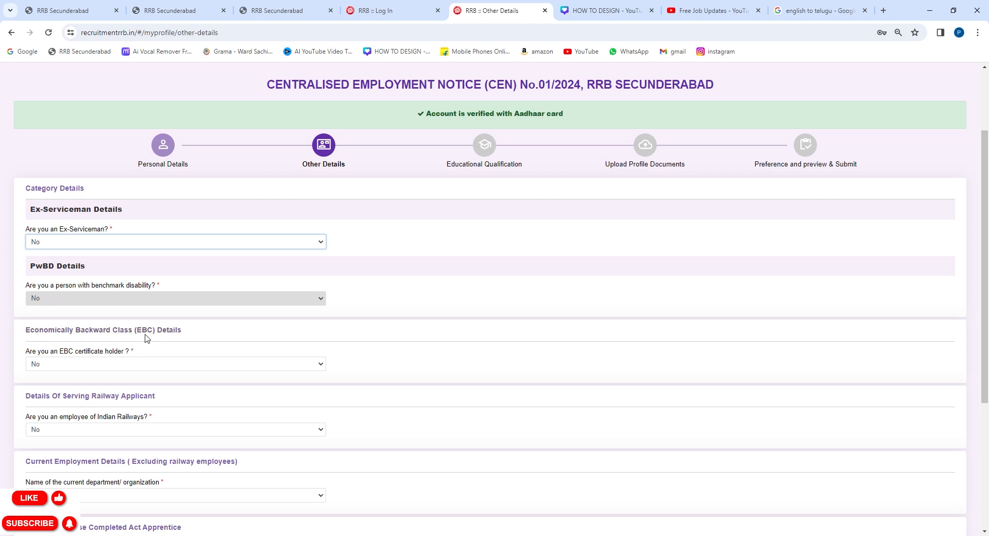
click(84, 362)
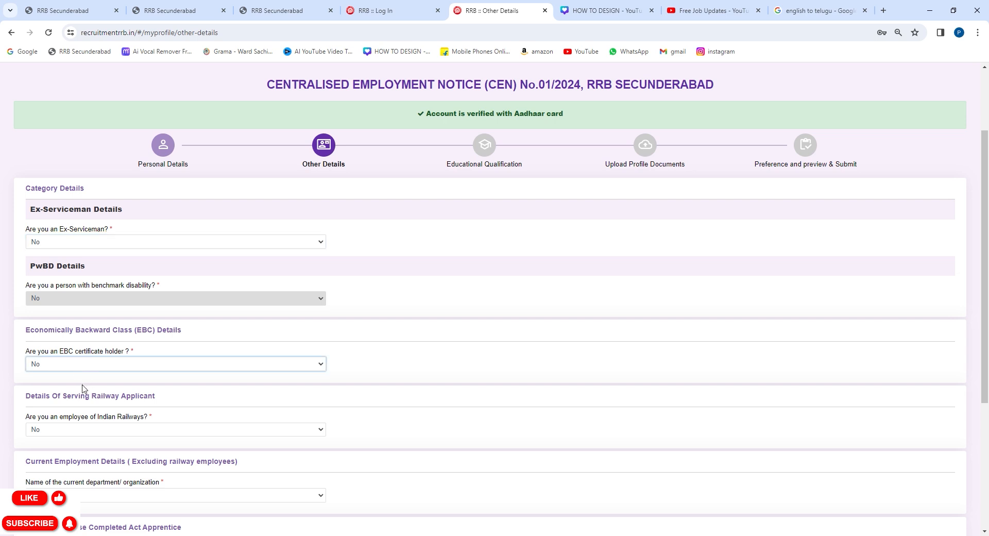
scroll(90, 371, down, 3)
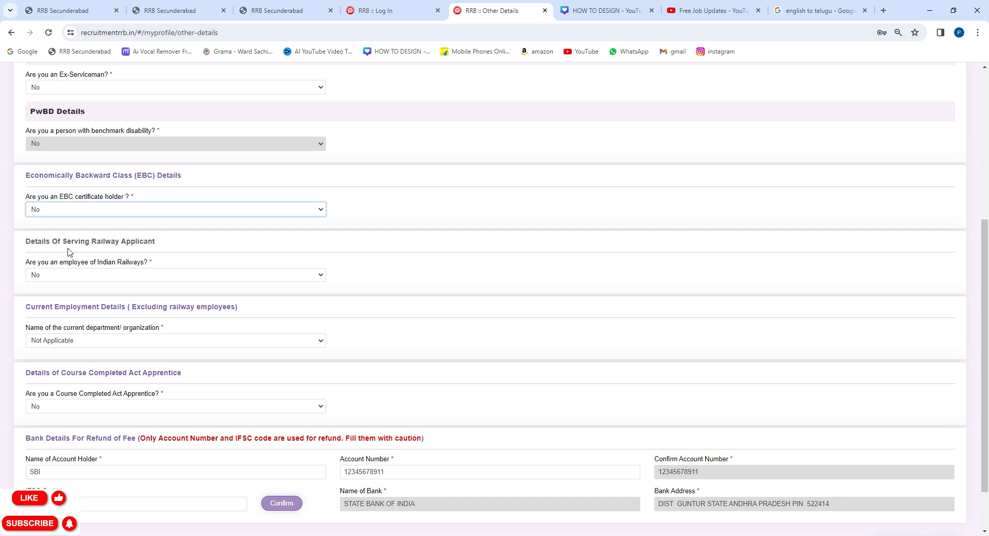
key(Tab)
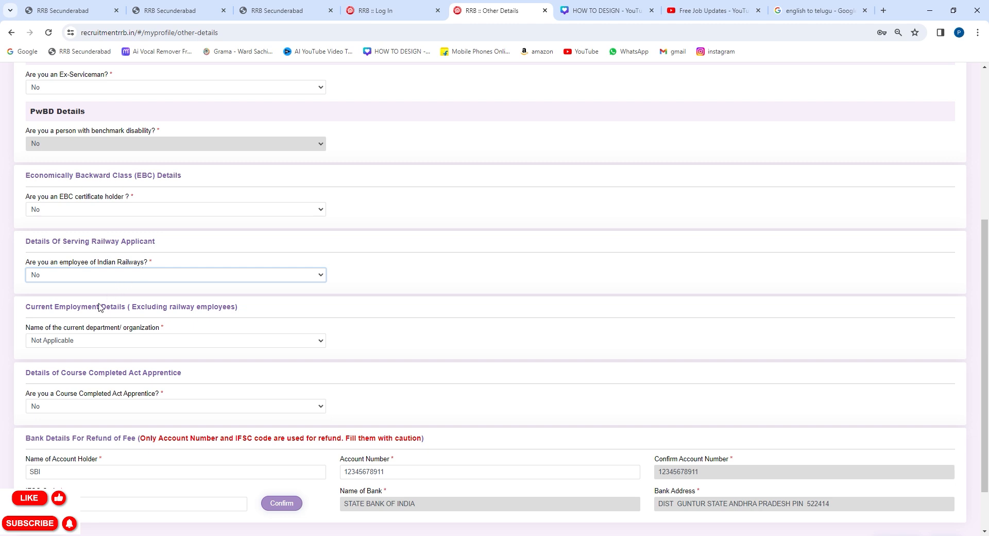
scroll(94, 300, down, 1)
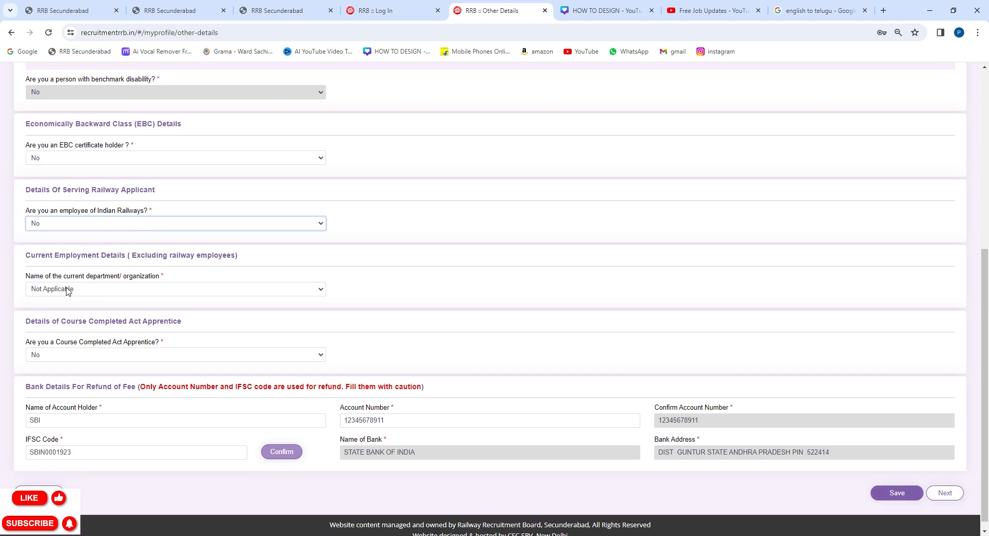
Step: Try Central Government as the current department/organization and set it back to Not Applicable
click(78, 293)
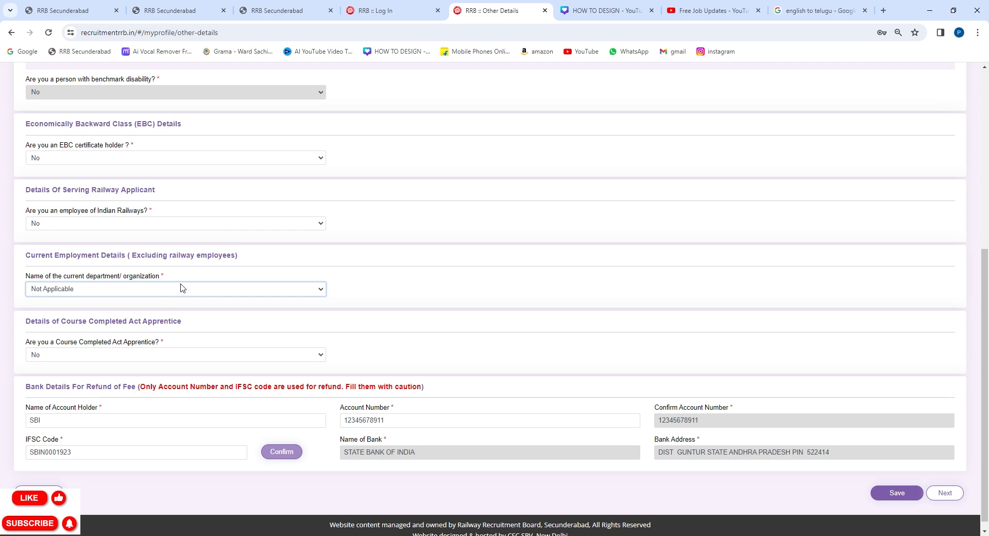
click(166, 292)
click(124, 316)
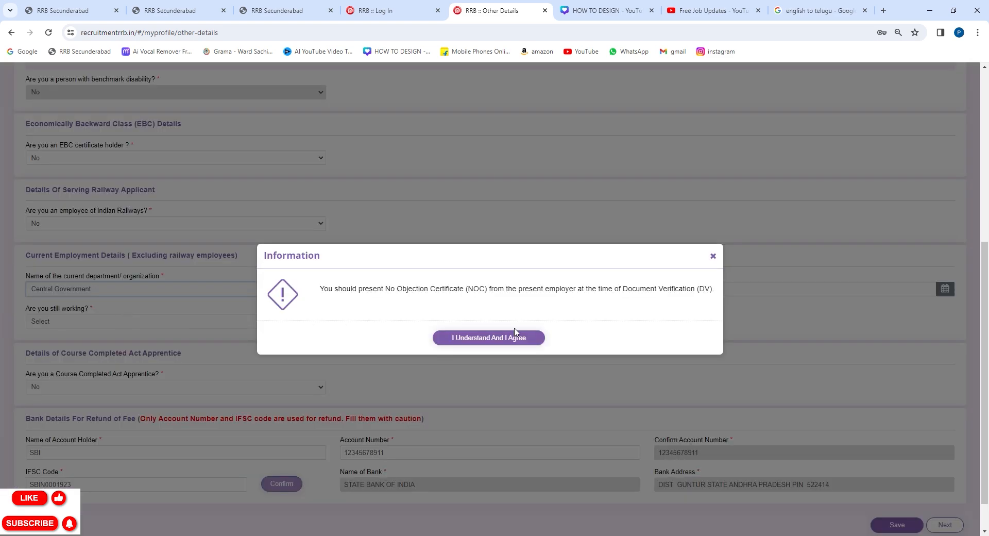
click(490, 338)
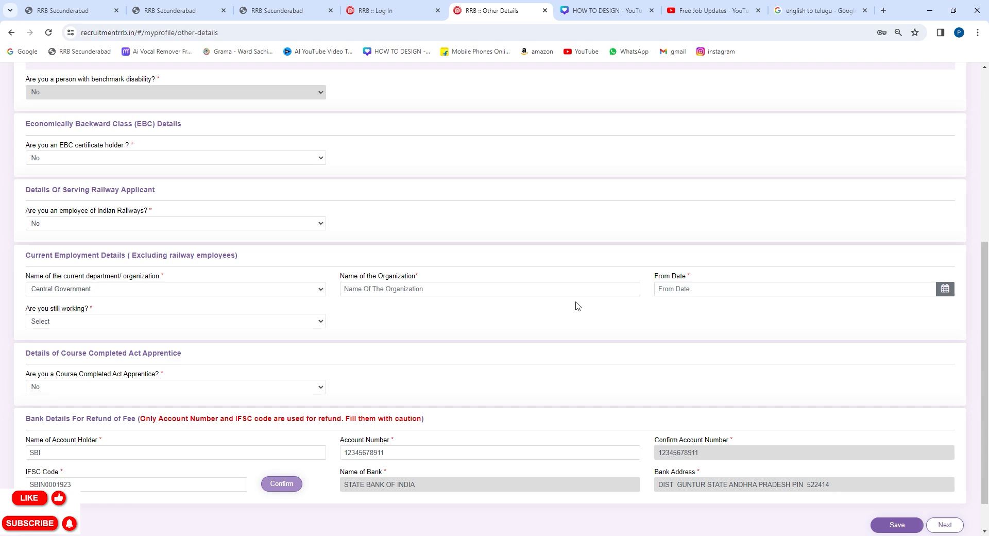
click(146, 290)
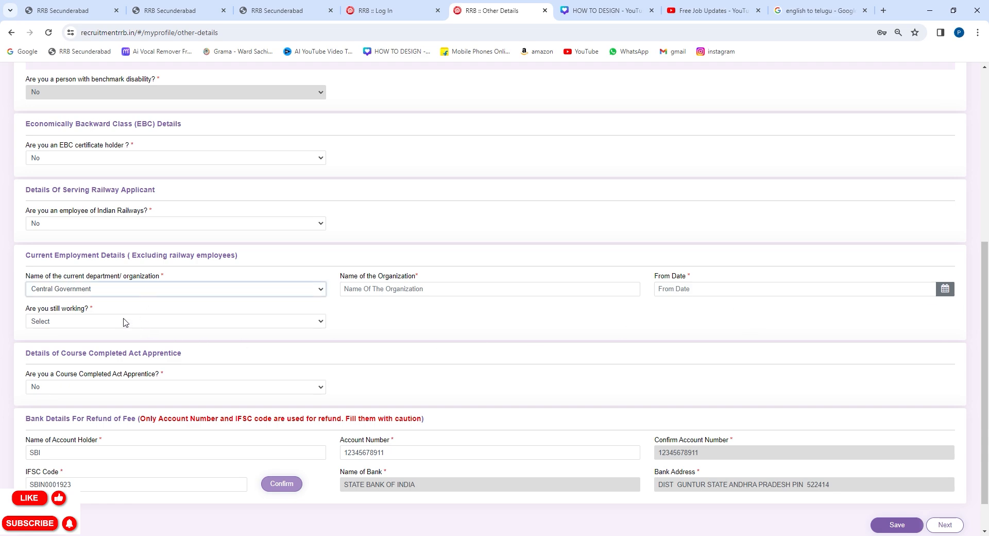
click(125, 314)
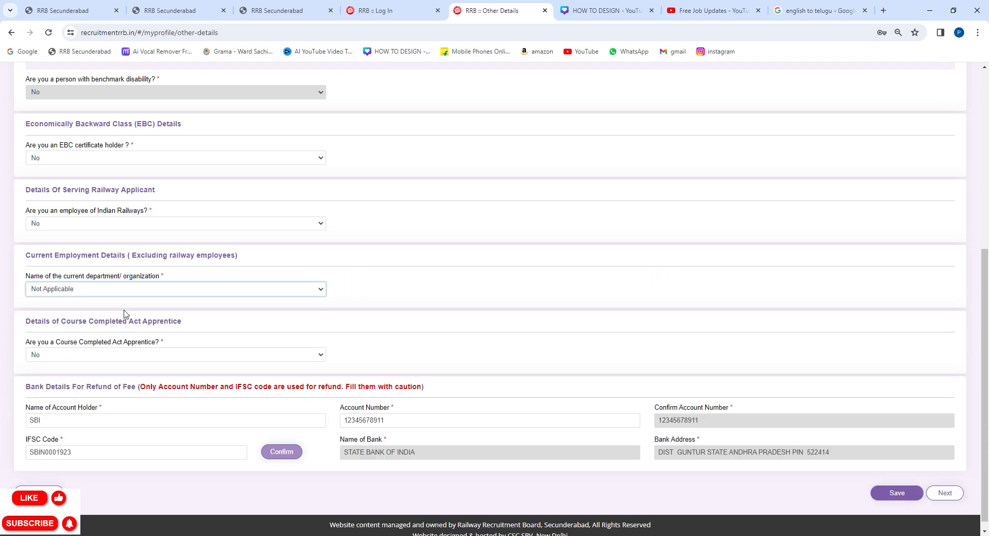
Step: Try Yes for Course Completed Act Apprentice with Fitter as the name of the trade
scroll(124, 318, down, 1)
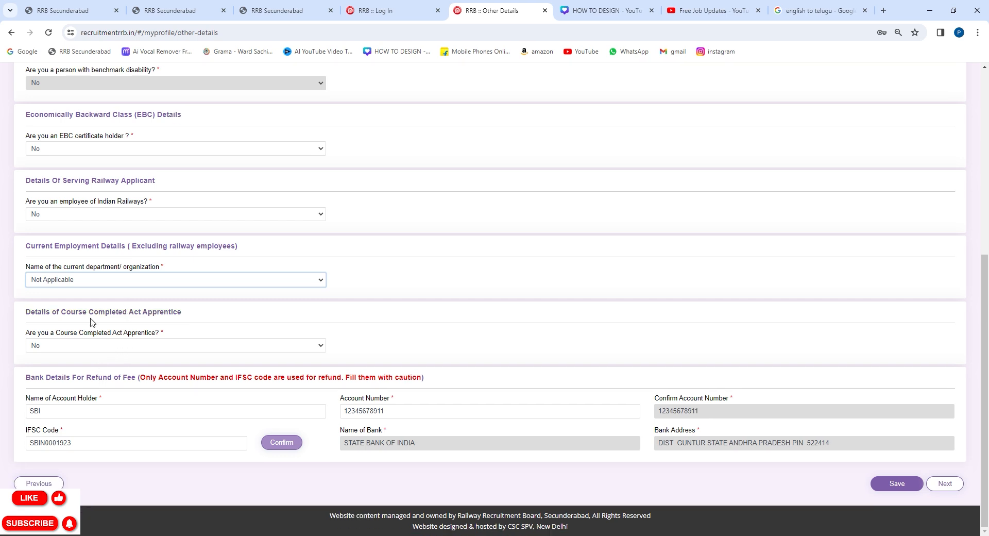
click(134, 346)
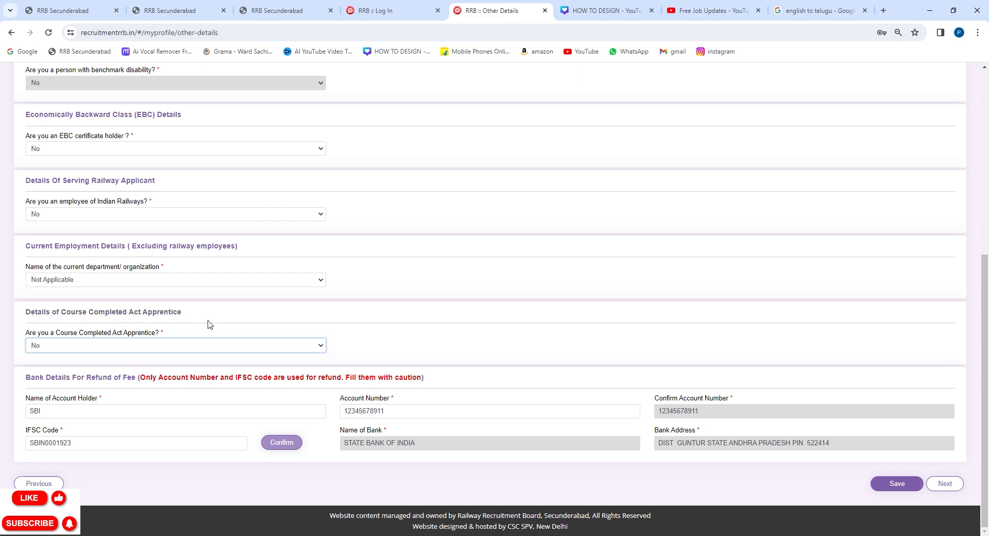
click(124, 368)
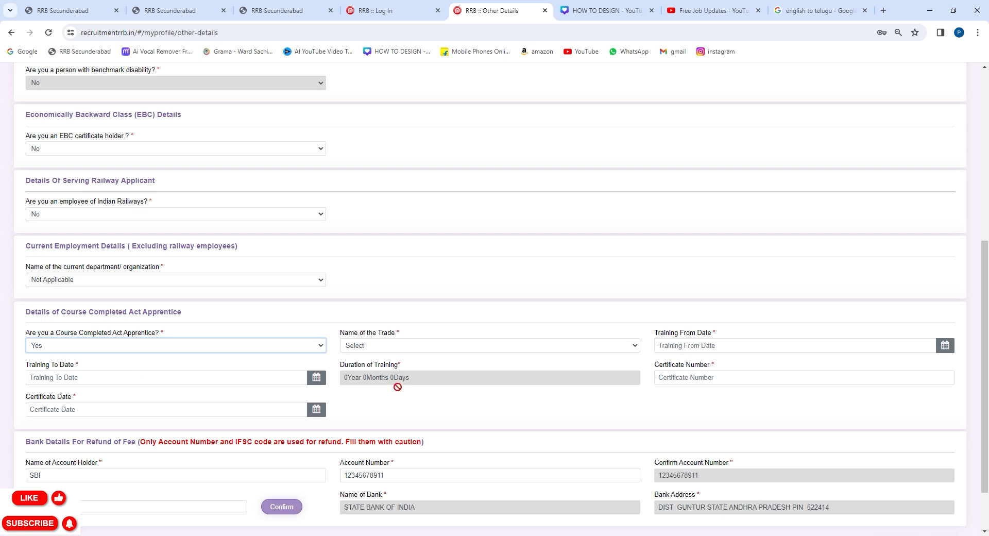
click(382, 347)
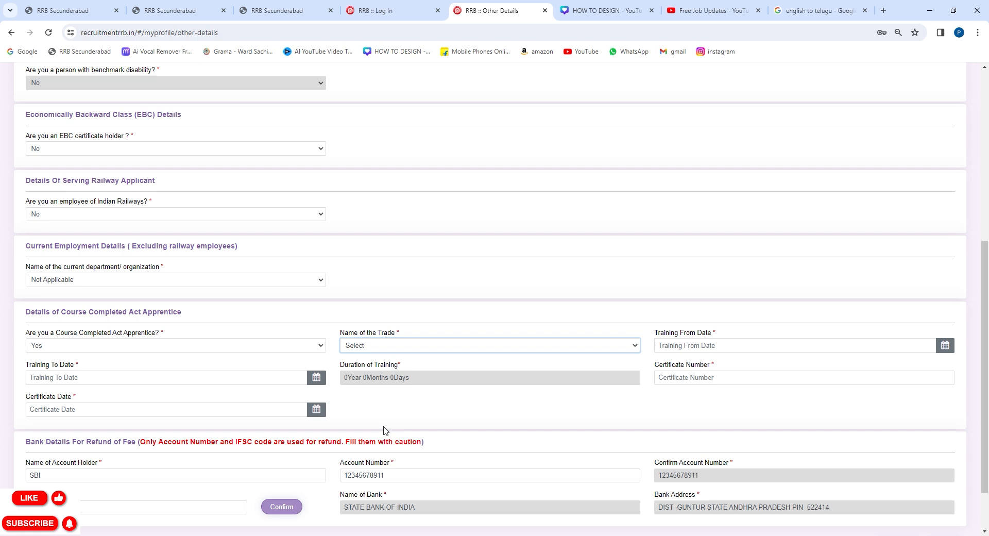
click(377, 389)
click(681, 345)
click(594, 336)
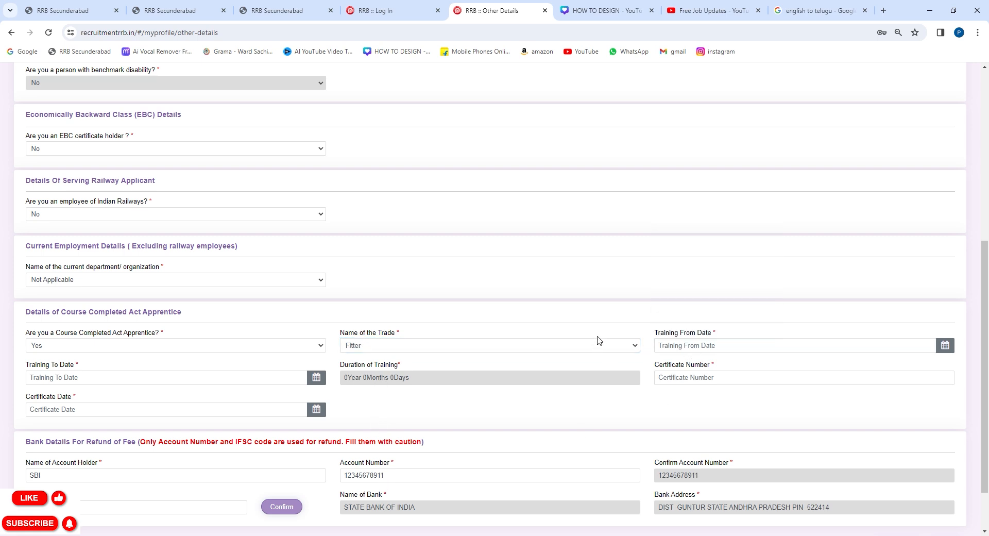
Step: Look over the apprentice training date and certificate fields and set Course Completed Act Apprentice back to No
click(699, 350)
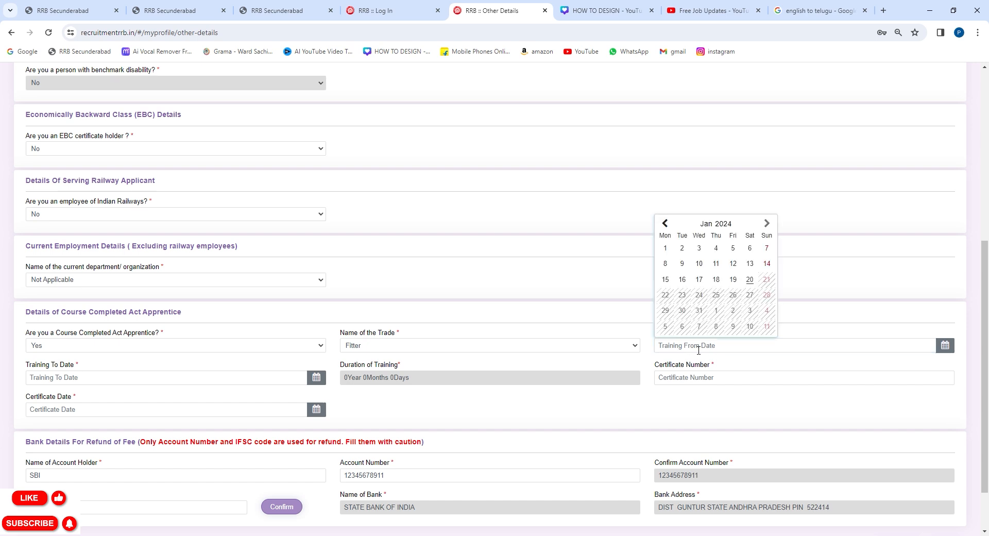
click(187, 382)
click(517, 427)
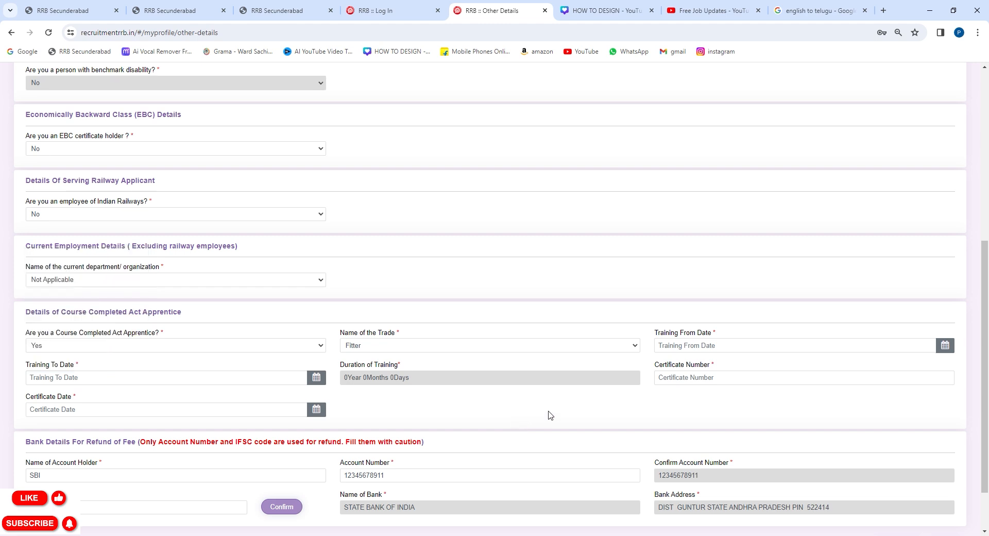
click(699, 378)
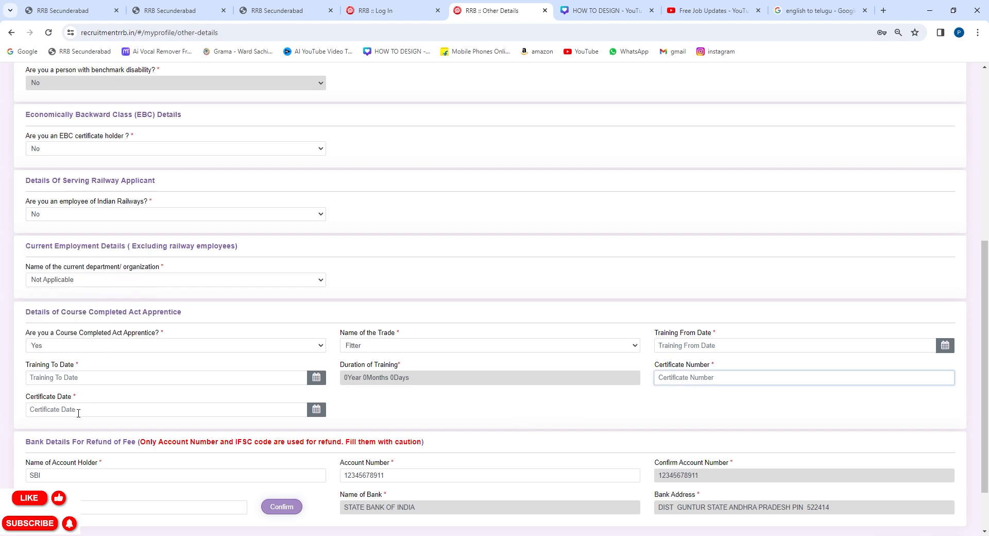
click(92, 345)
click(73, 370)
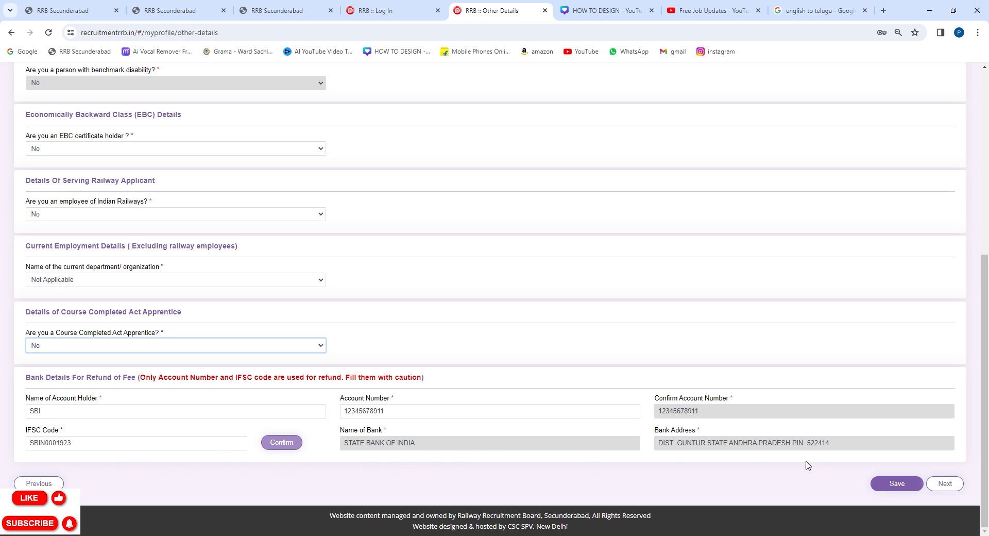
Step: Save the other details and move on to the Educational Qualification section
click(945, 484)
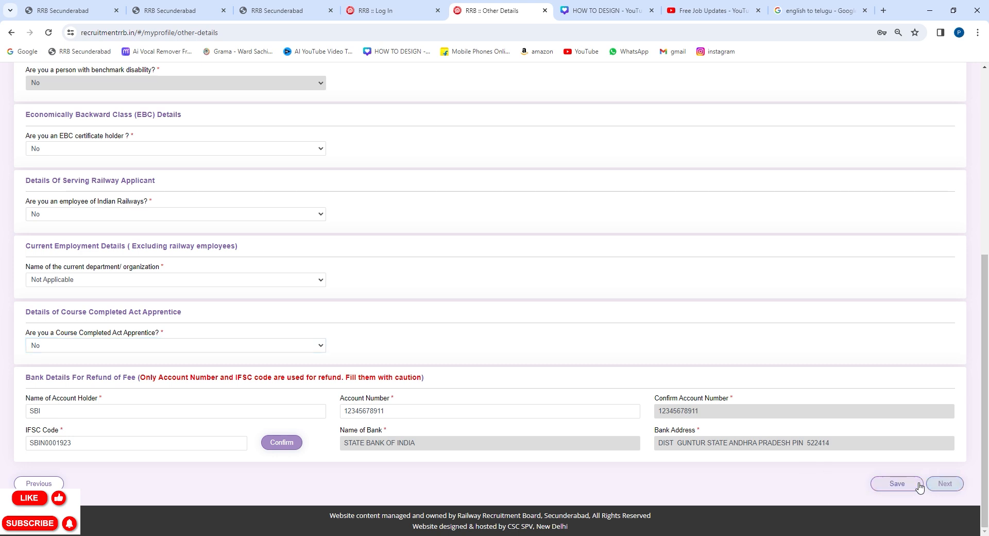
click(882, 481)
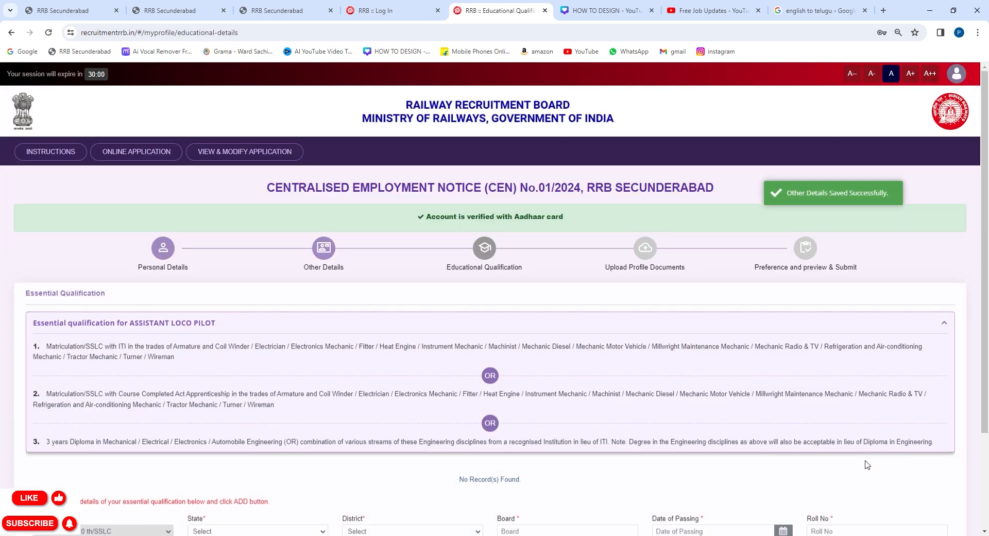
Step: Set the state to TELANGANA and the district to Mahabubnagar for the Matriculation/10 th/SSLC qualification
scroll(559, 378, down, 1)
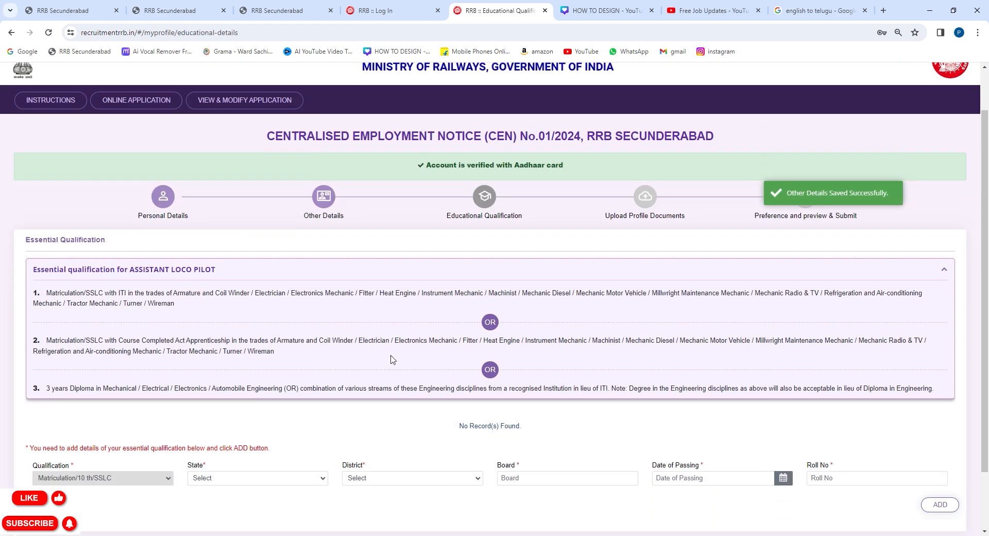
scroll(368, 361, down, 1)
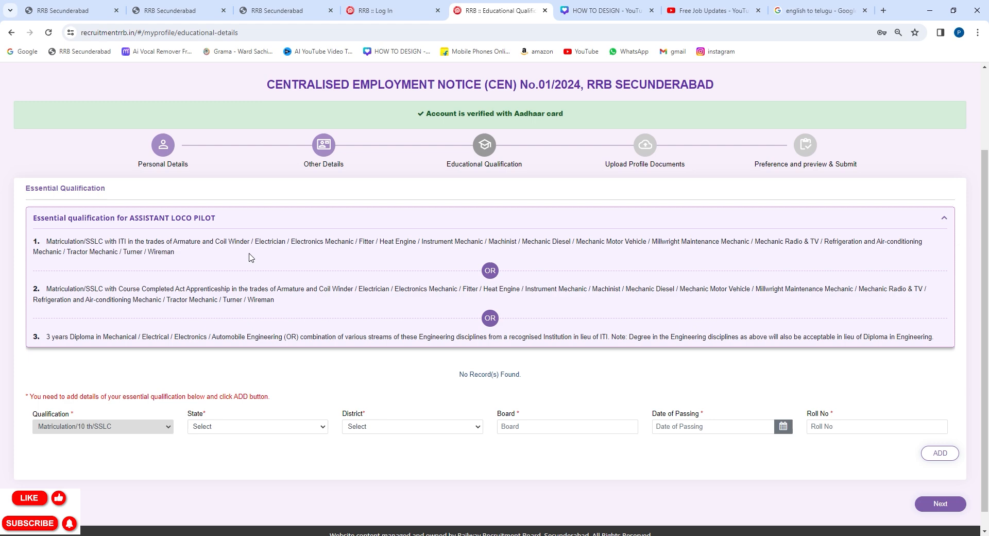
scroll(251, 257, down, 1)
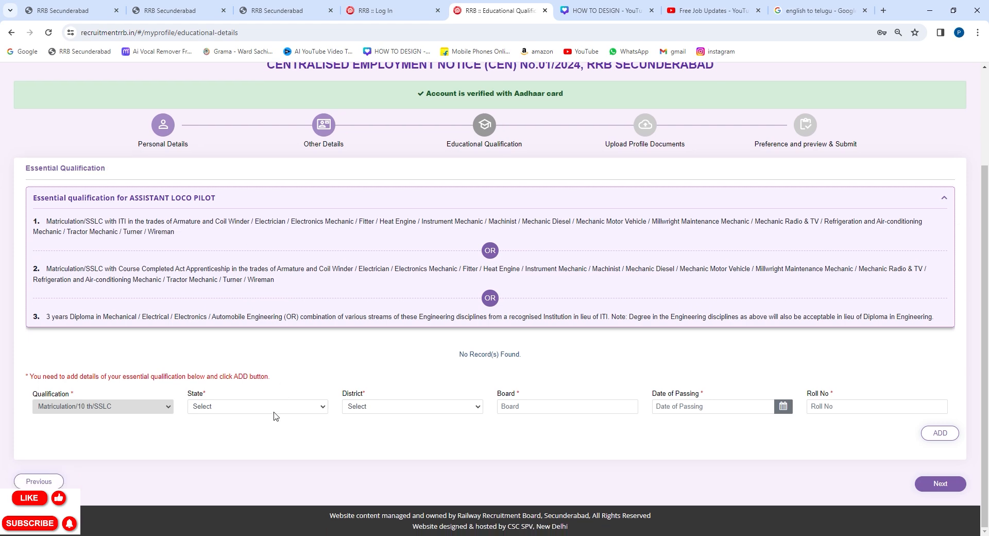
click(241, 396)
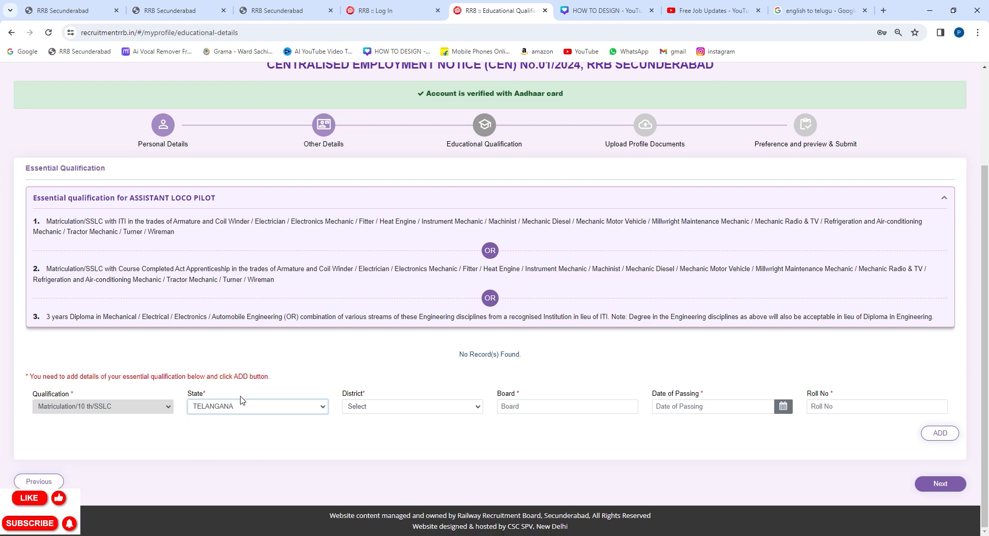
click(378, 407)
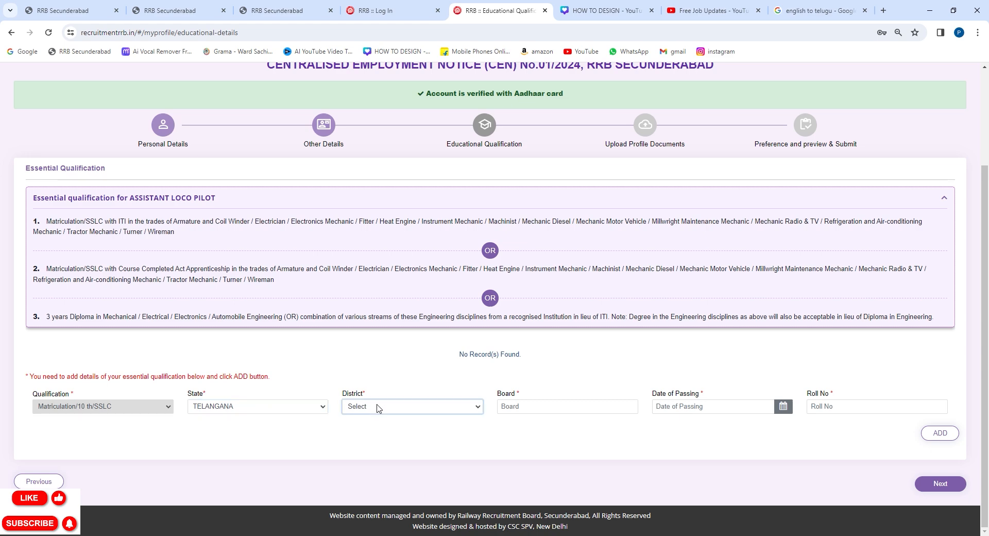
click(379, 350)
Step: Enter tsbie as the board and 28/02/2018 as the date of passing for the Matriculation qualification
click(556, 413)
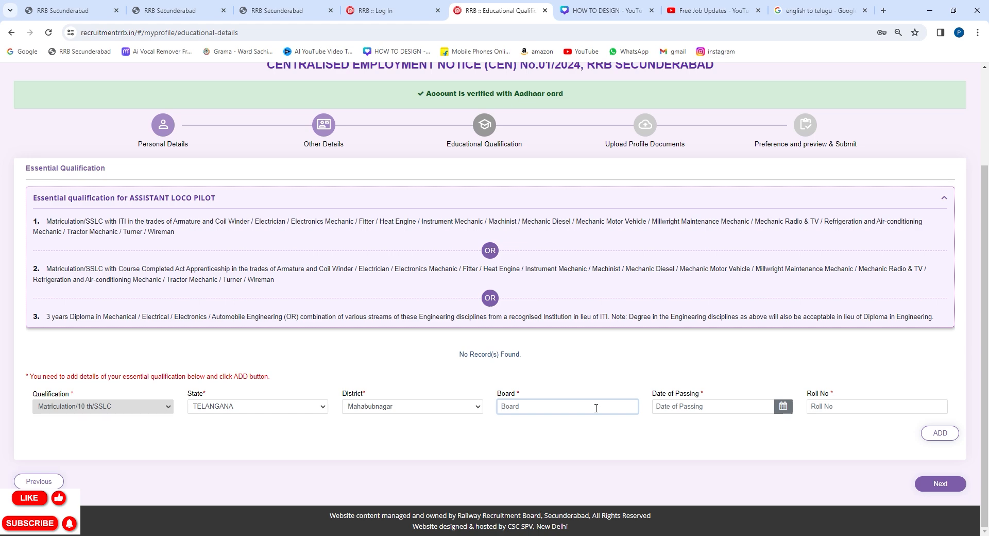
click(687, 414)
click(608, 407)
text(ts)
click(674, 411)
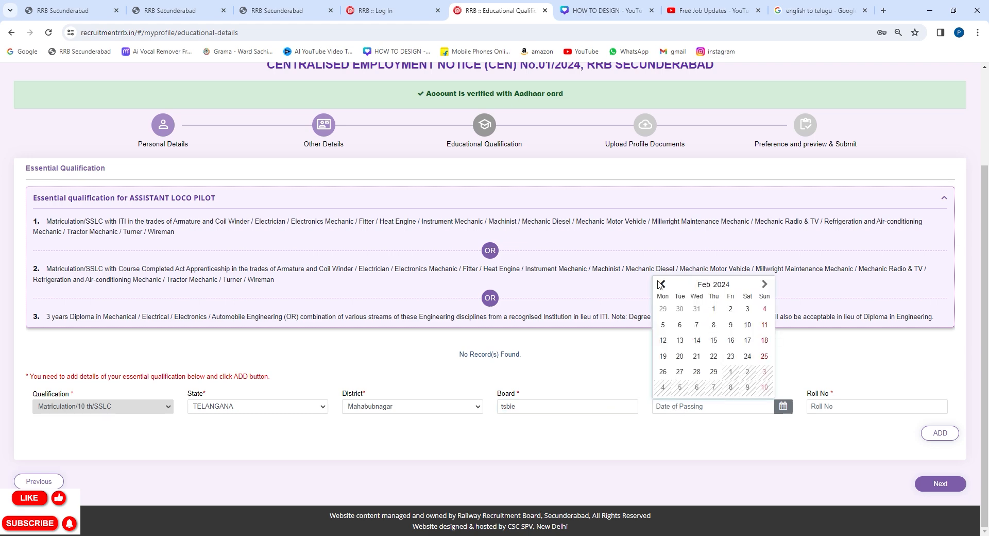
click(707, 286)
click(721, 285)
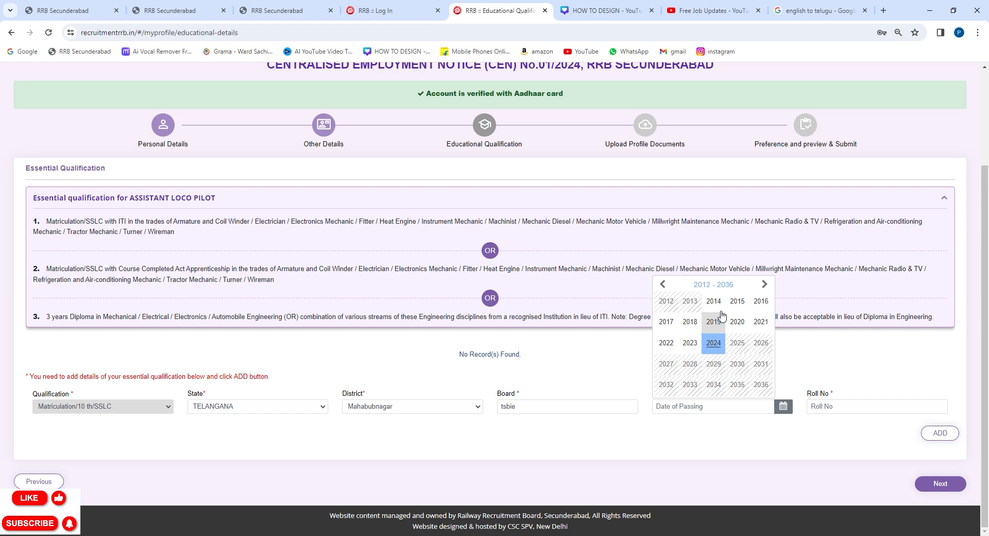
click(689, 321)
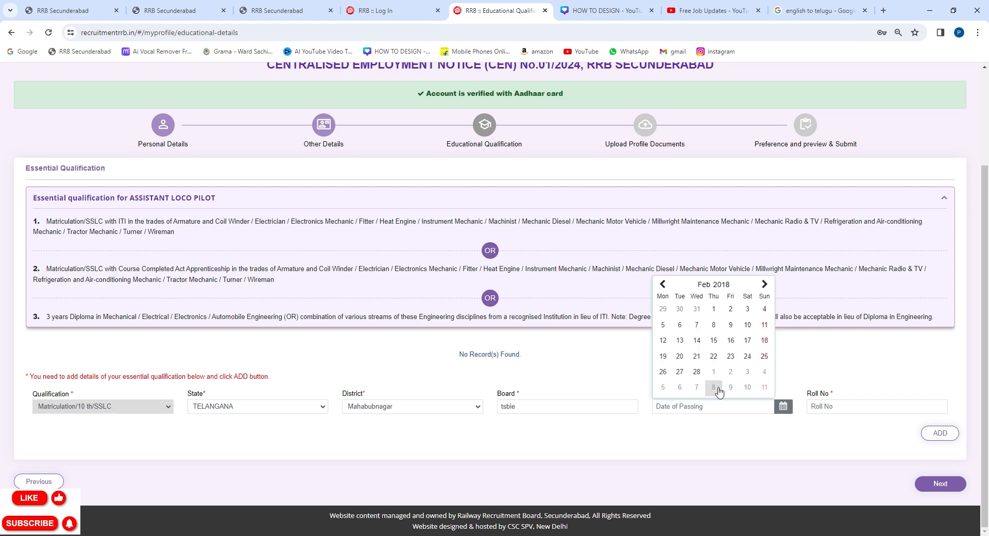
click(696, 372)
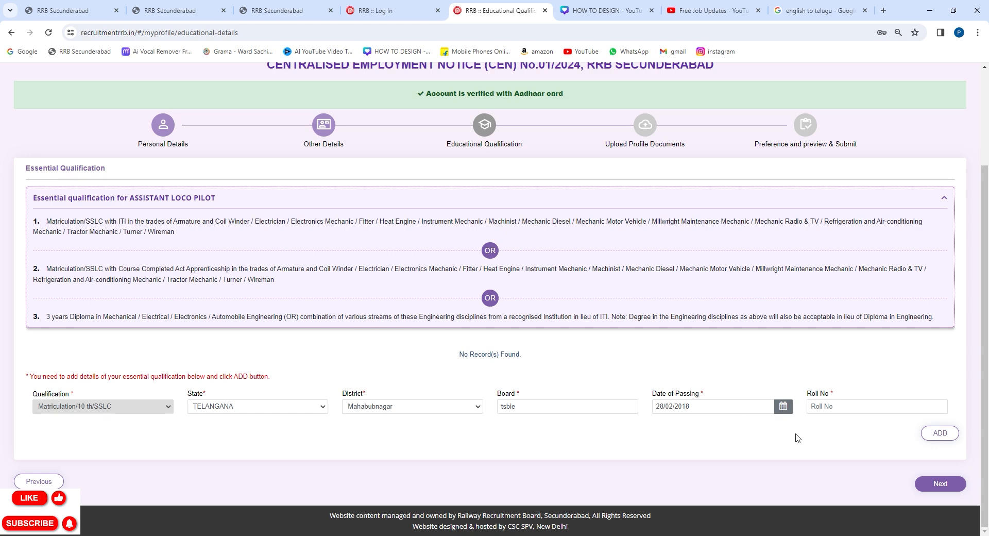
Step: Enter the Matriculation roll number and add the Matriculation/10 th/SSLC qualification to the list
click(838, 411)
text(1234567891)
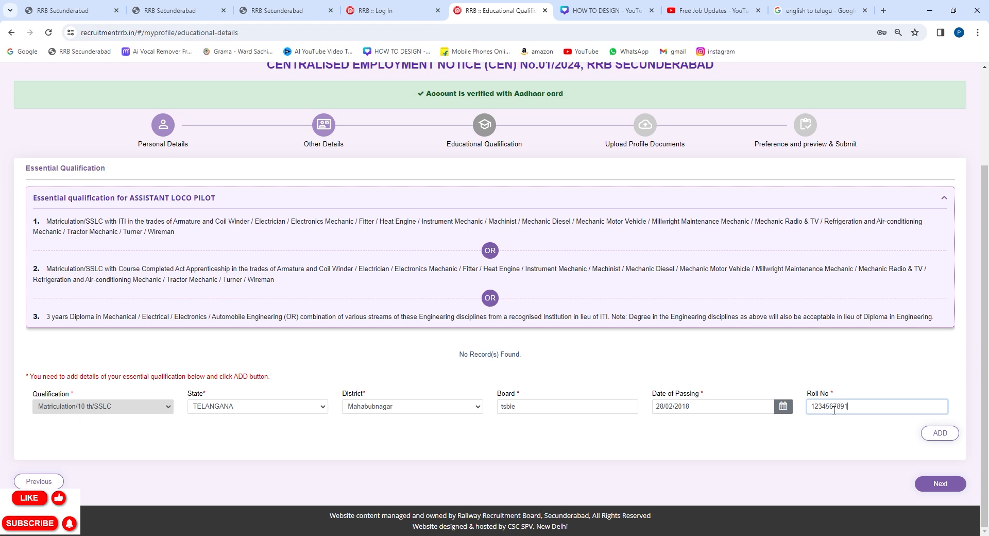
click(814, 380)
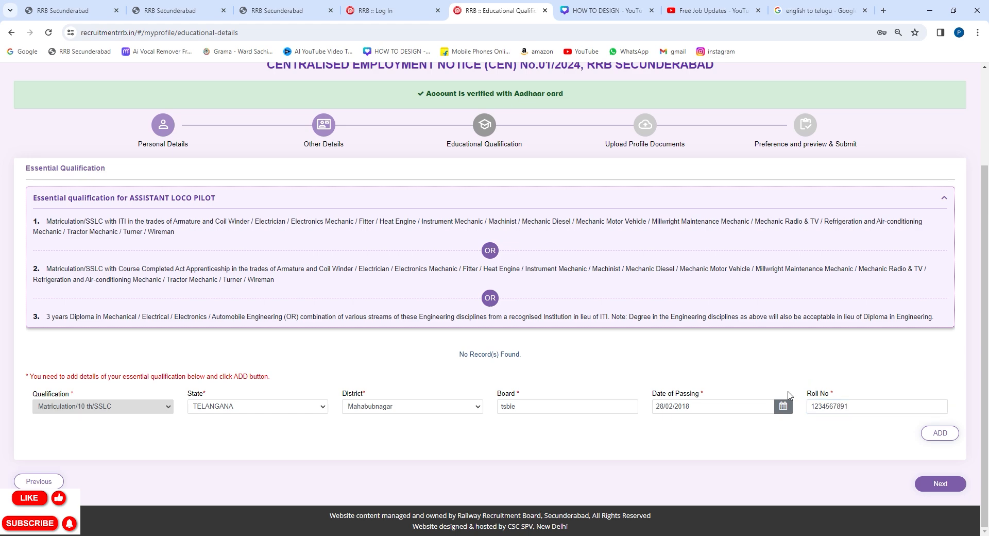
click(943, 439)
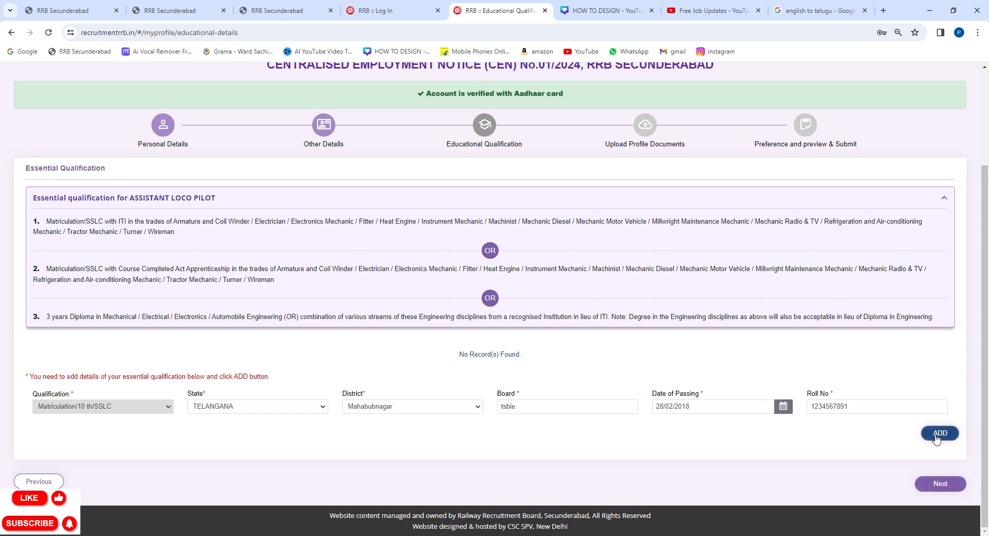
click(937, 433)
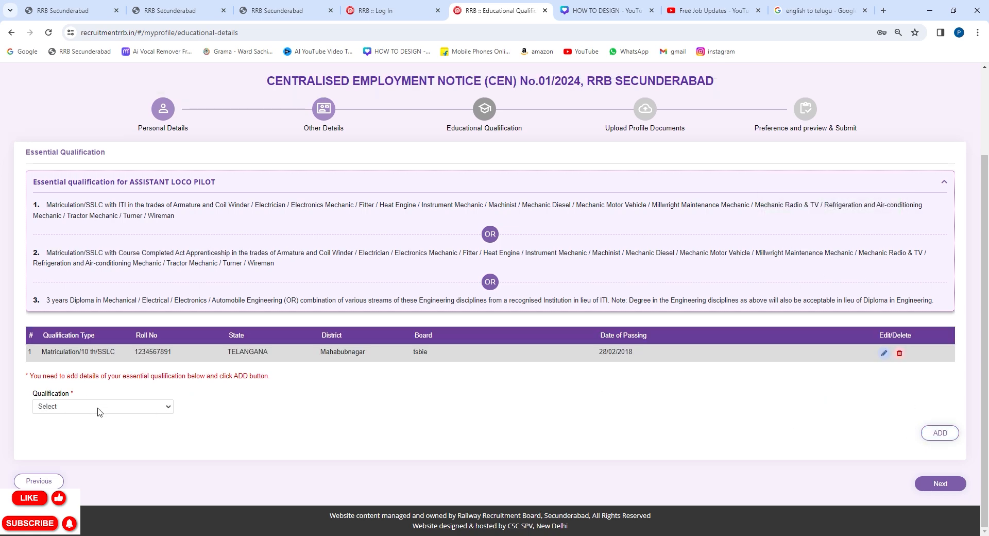
Step: Start an ITI qualification with trade Refrigeration and Air-conditioning Mechanic, state ANDHRA PRADESH and district Kurnool
click(96, 435)
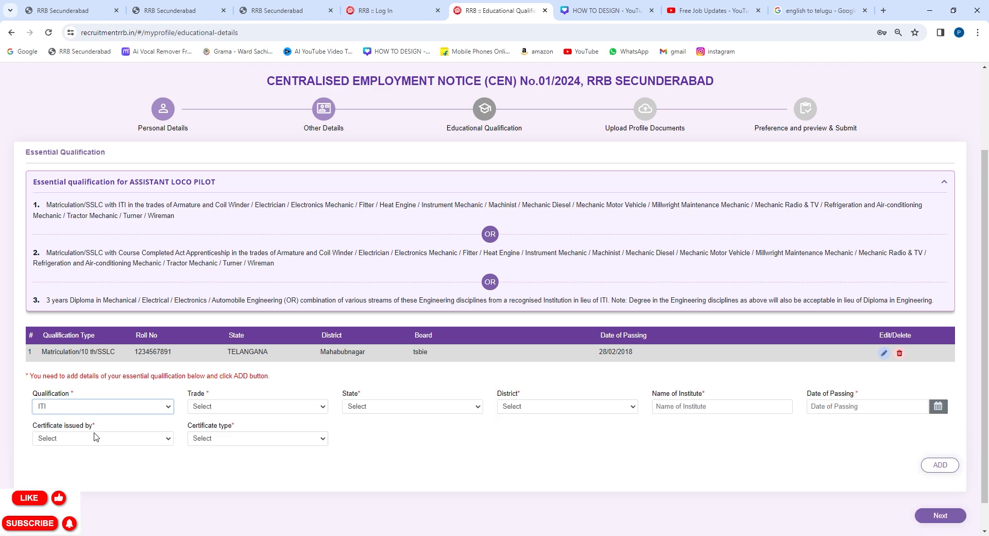
click(251, 411)
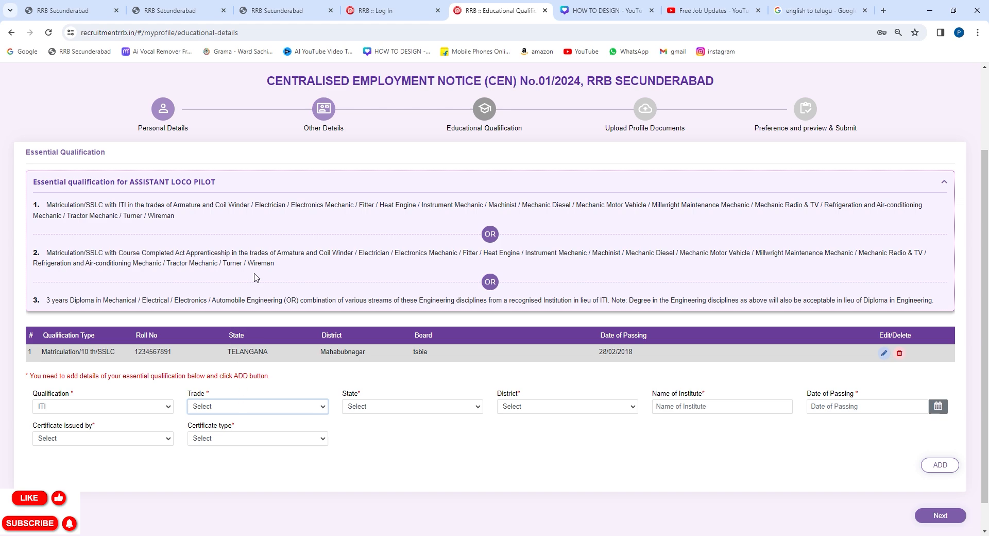
click(259, 374)
click(368, 409)
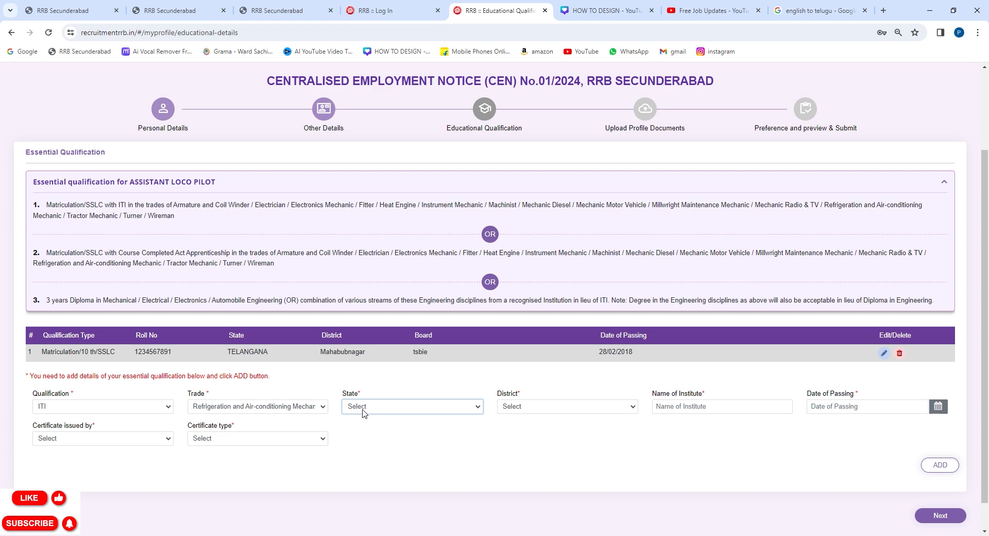
click(375, 254)
click(547, 411)
click(546, 351)
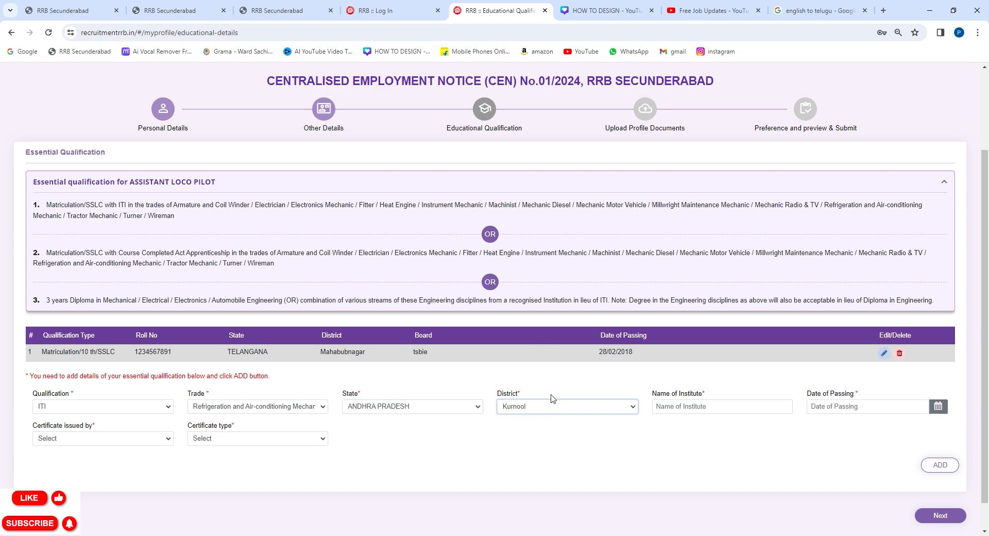
Step: Enter iti as the institute name and 06/02/2019 as the date of passing for the ITI qualification
click(710, 412)
text(iti)
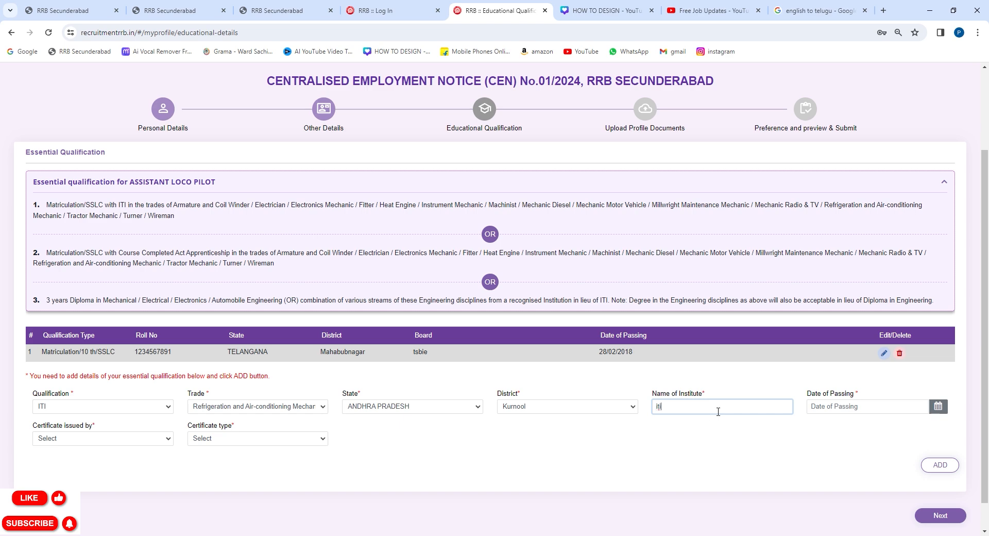
click(852, 410)
click(879, 291)
click(871, 325)
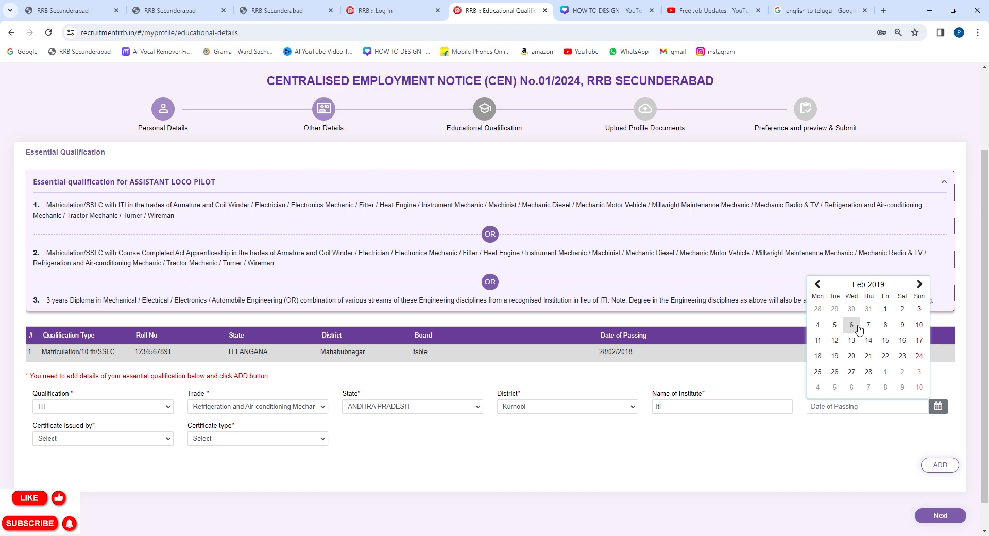
click(851, 324)
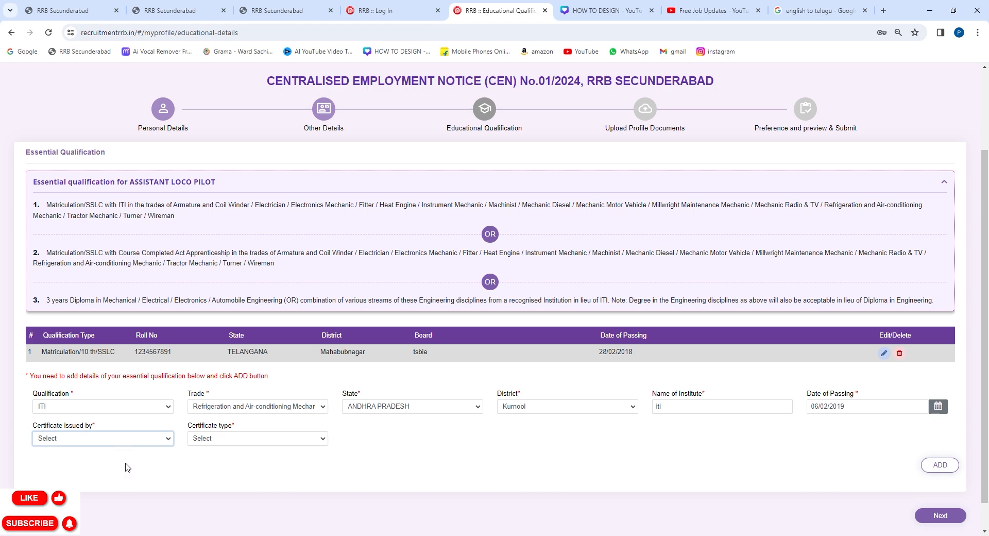
Step: Set the ITI certificate's issuer to NCVT and its type to State Trade Certificate(STC)
click(121, 462)
click(211, 469)
click(220, 441)
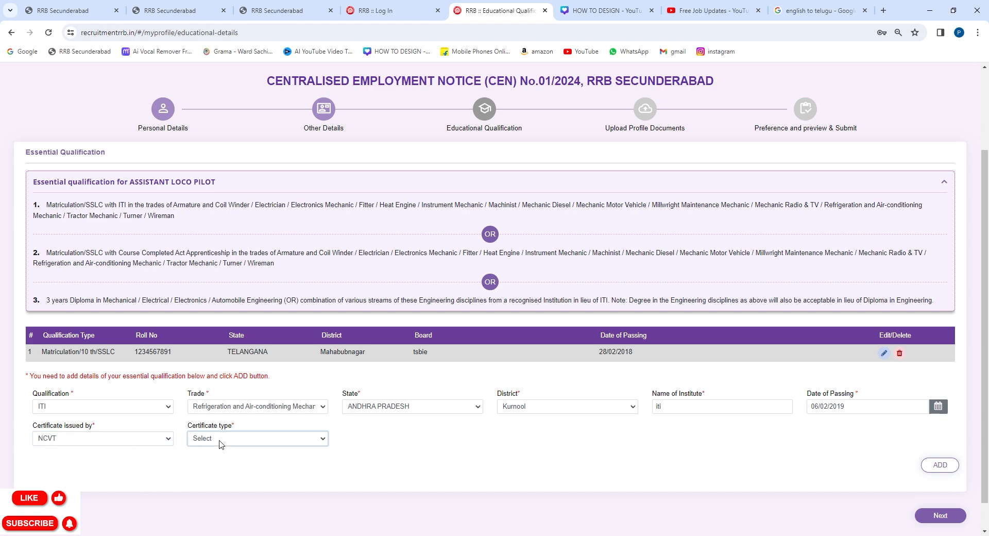
click(139, 443)
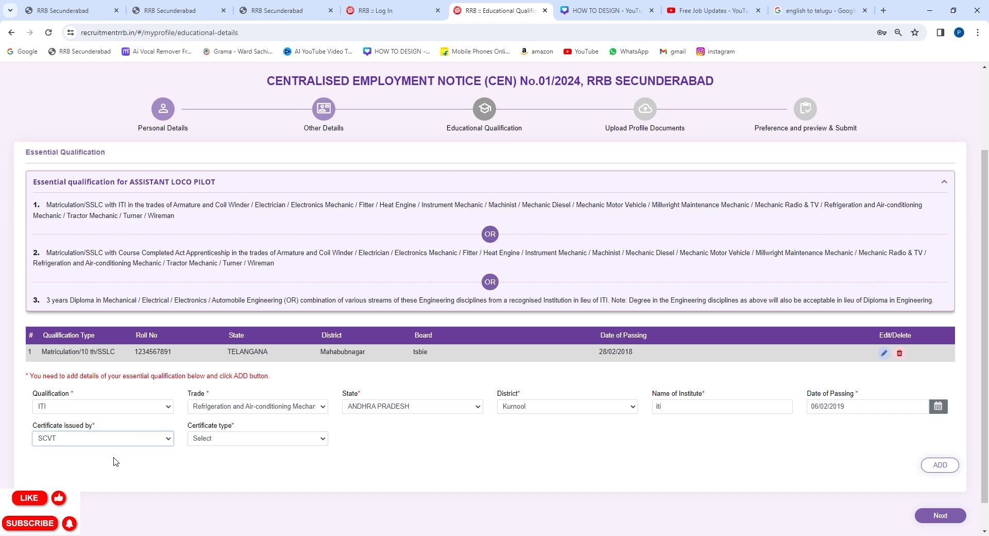
click(226, 444)
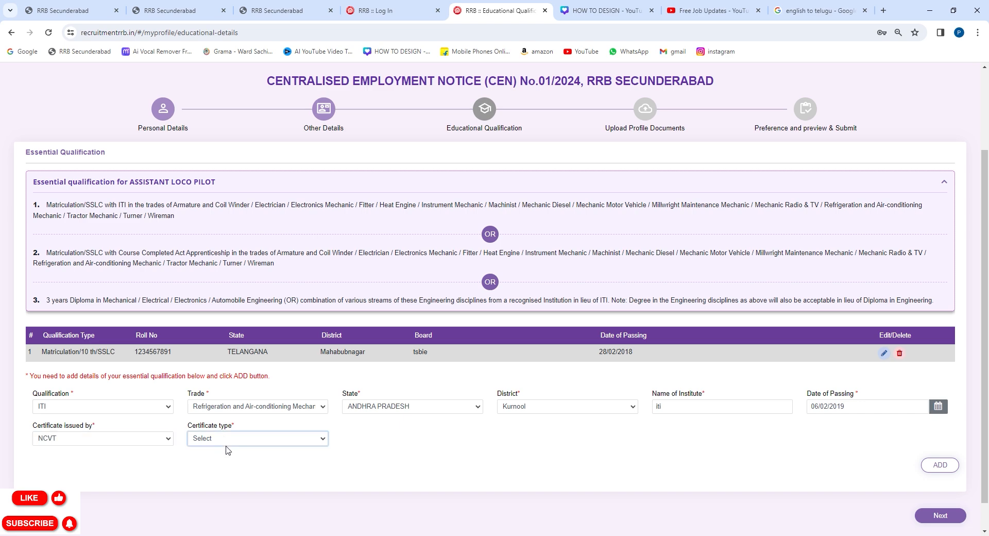
click(280, 467)
click(348, 461)
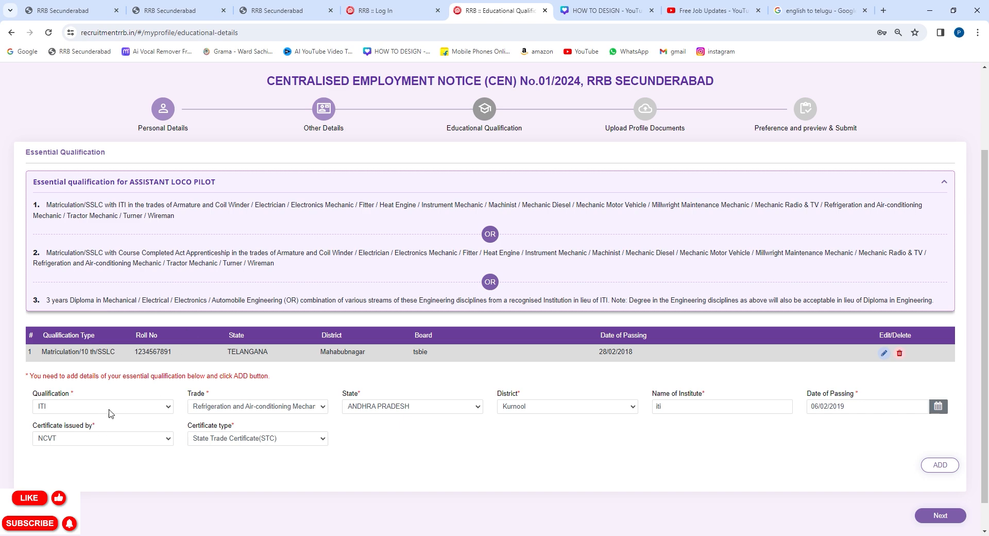
Step: Add the ITI qualification to the list and proceed to the Upload Profile Documents section
click(109, 437)
click(109, 403)
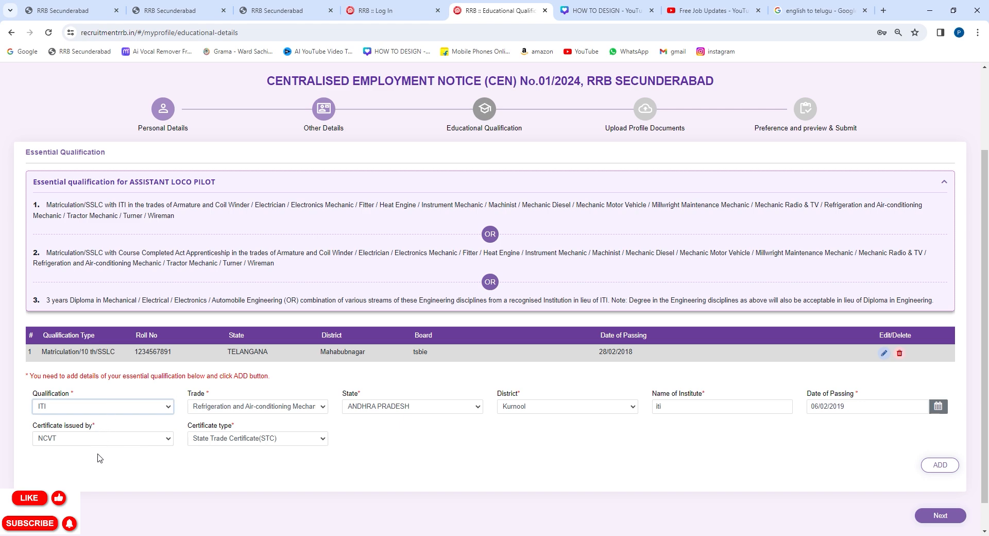
click(191, 466)
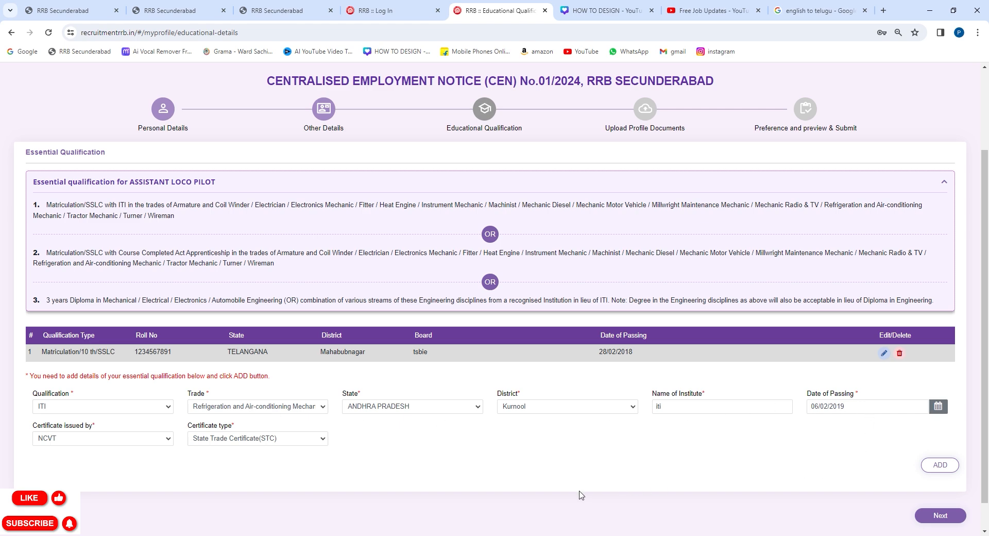
click(940, 464)
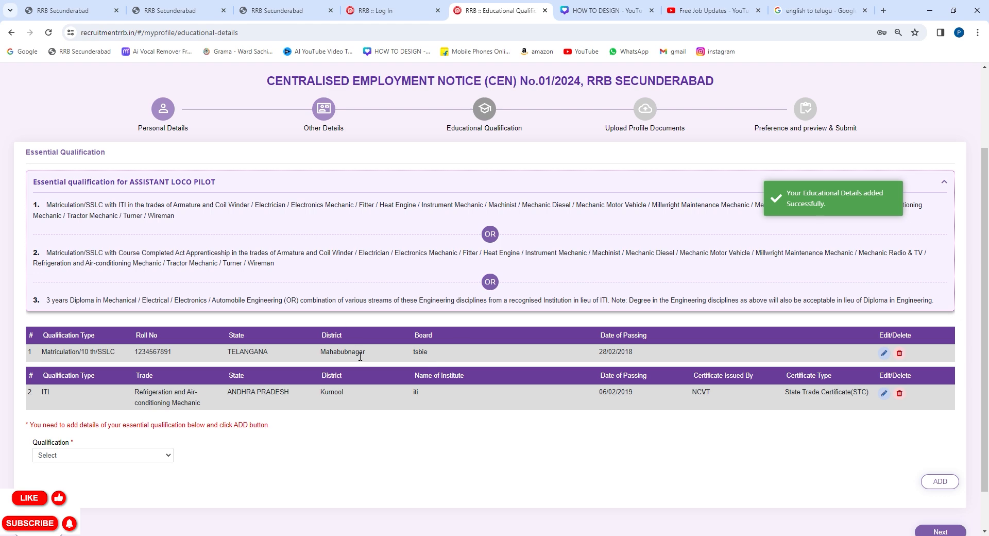
scroll(354, 390, down, 1)
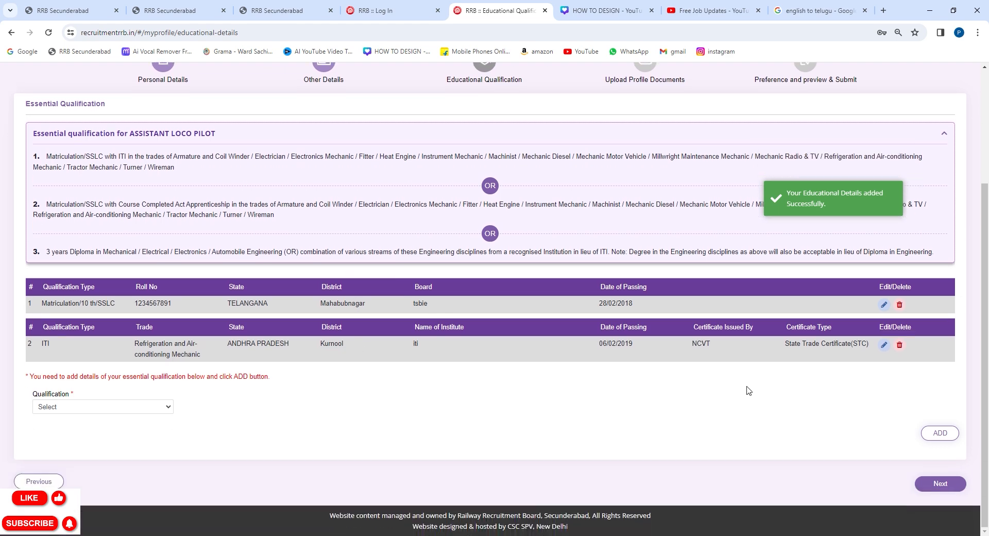
click(948, 488)
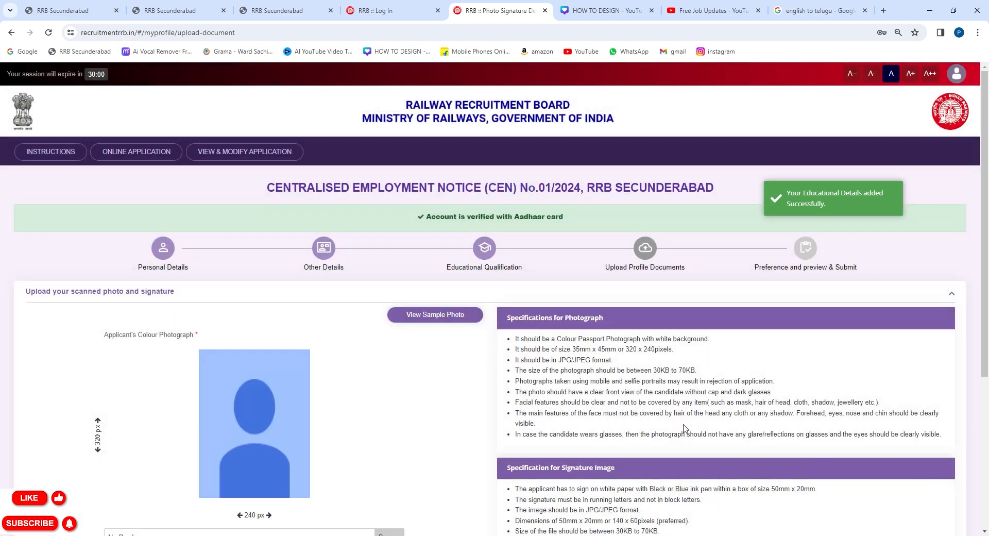
Step: Try to use rrb 123456.jpg as the applicant's colour photograph
scroll(374, 354, down, 5)
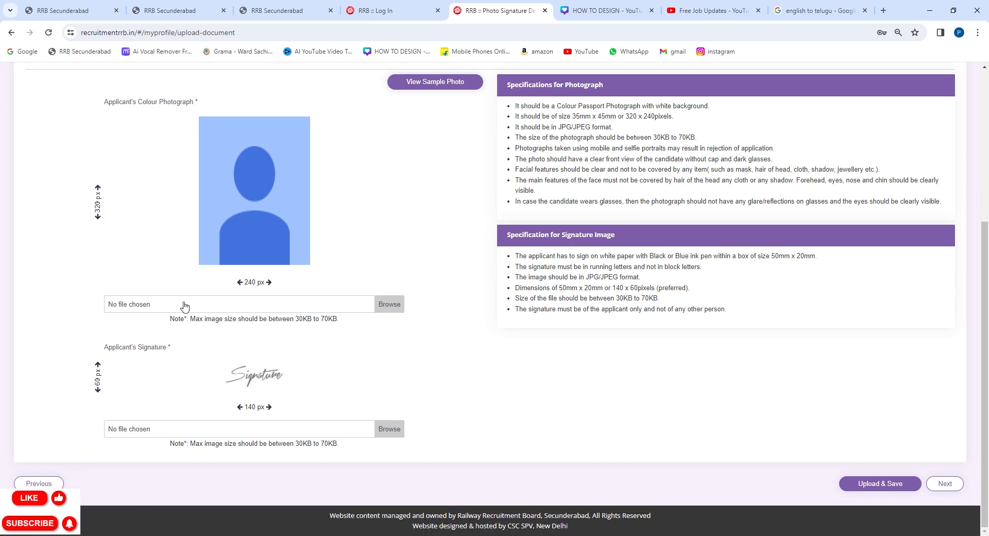
scroll(302, 316, up, 1)
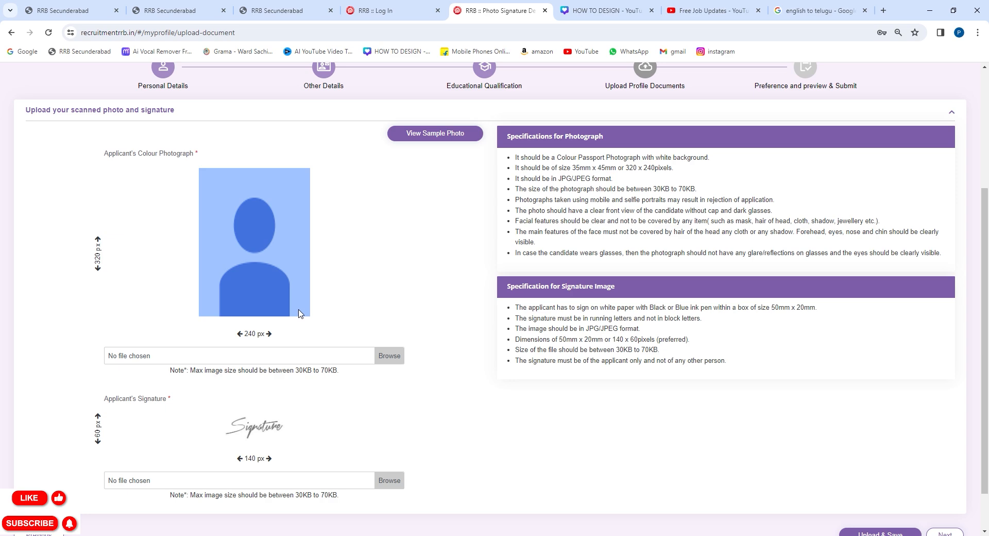
click(392, 362)
click(399, 262)
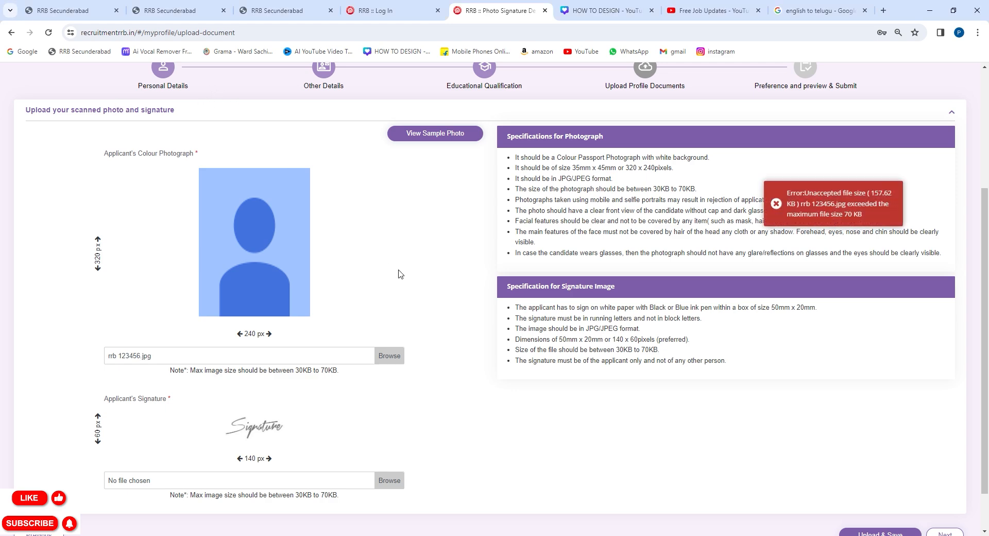
click(777, 204)
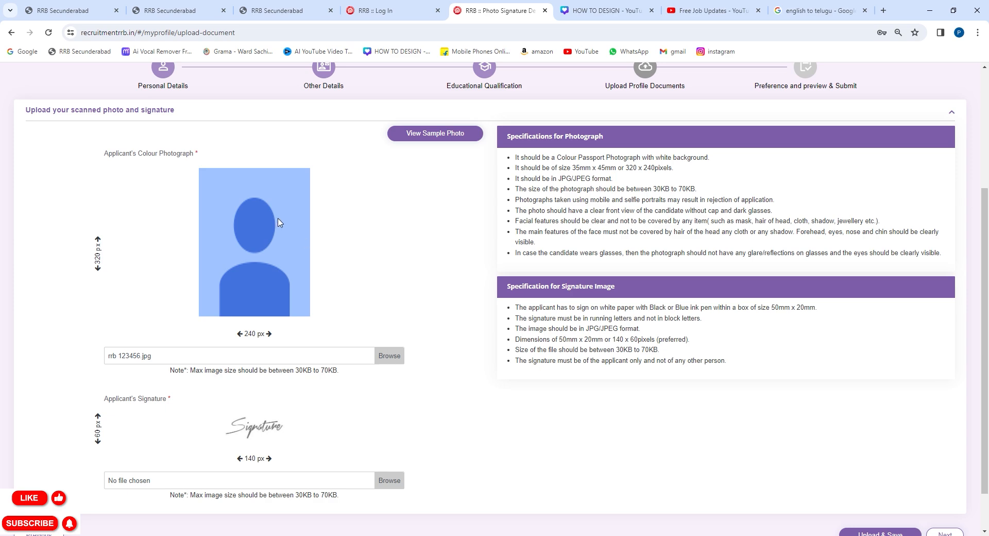
Step: Choose no-shadow-passport-photo-example - Copy.jpg as the applicant's colour photograph and accept its crop
scroll(360, 374, down, 1)
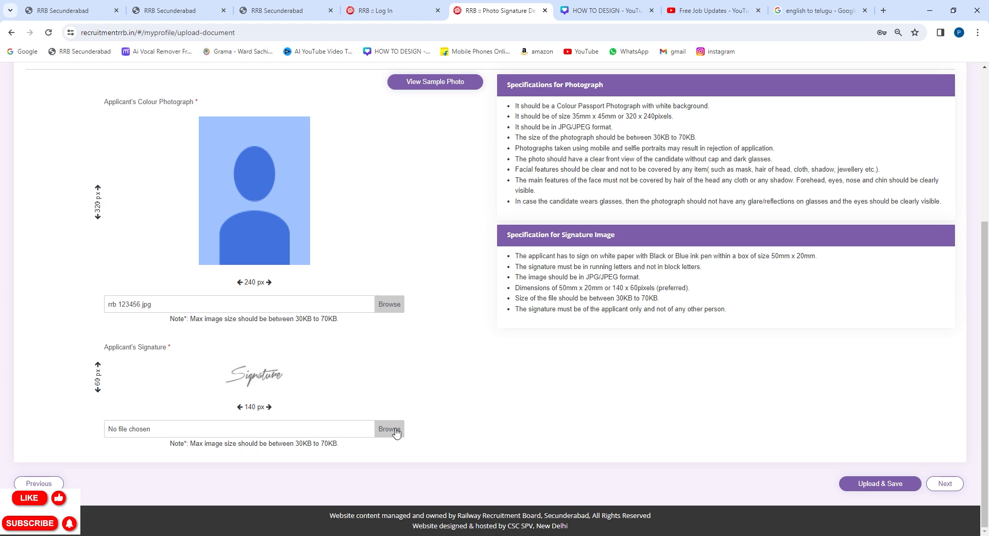
scroll(620, 449, up, 2)
scroll(685, 456, down, 2)
click(945, 484)
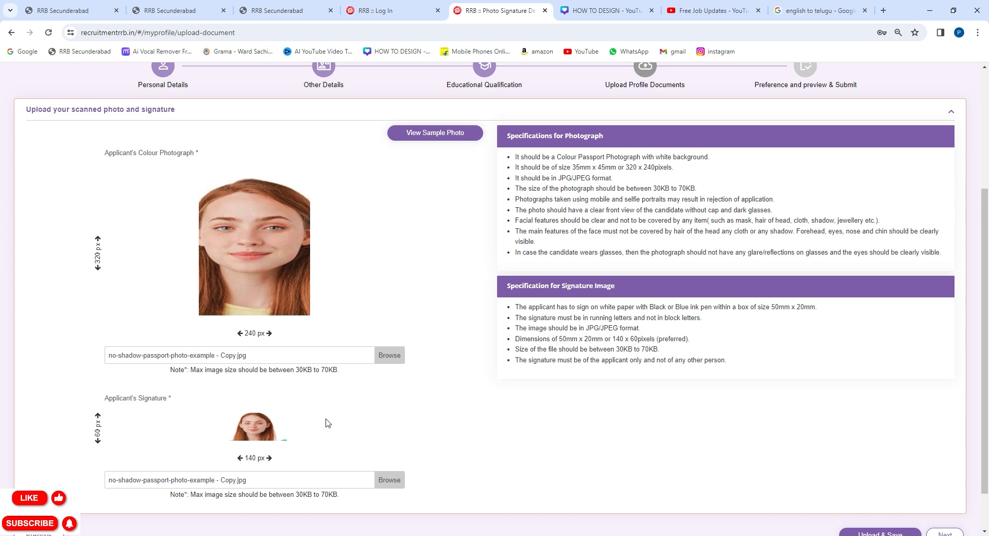
click(390, 360)
click(415, 266)
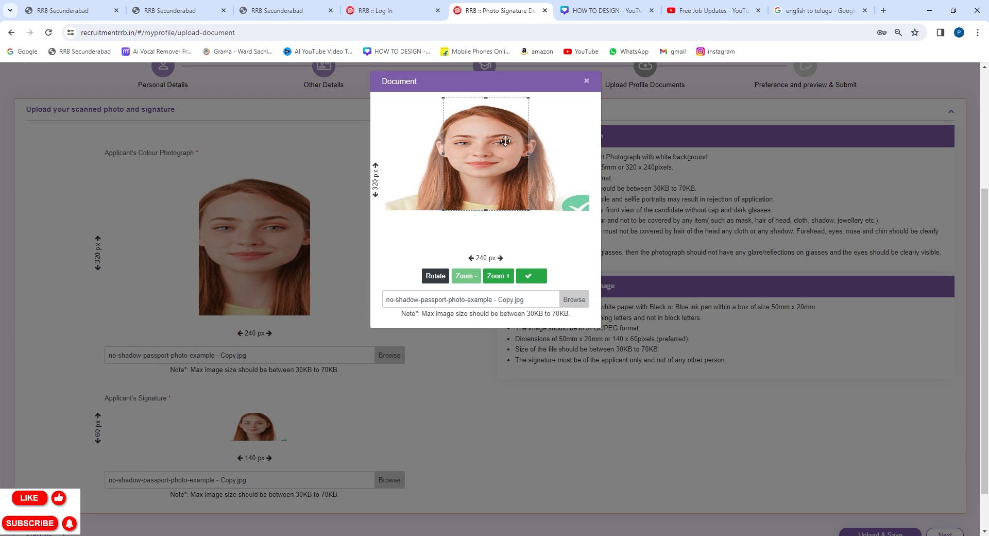
click(531, 276)
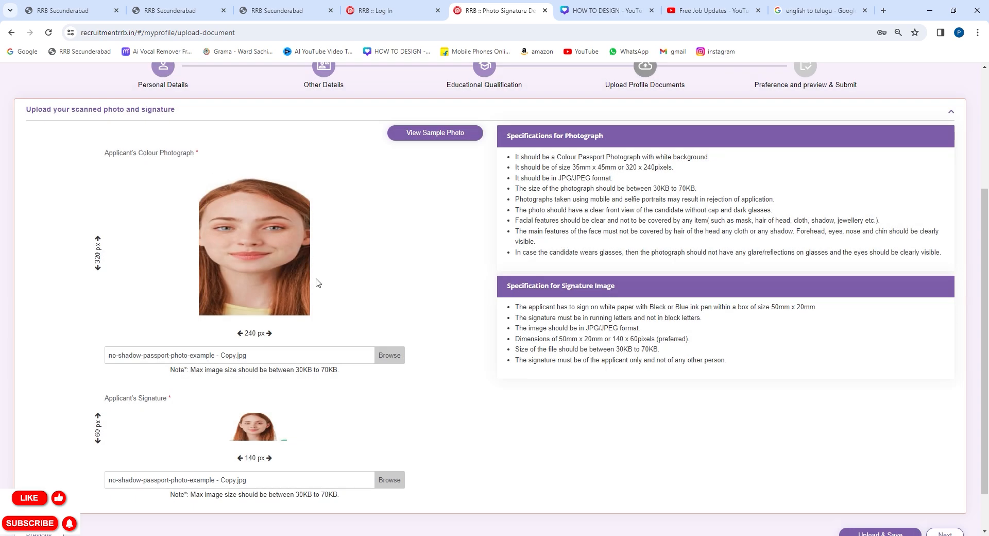
Step: Choose no-shadow-passport-photo-example - Copy.jpg as the applicant's signature image, enlarge it within the crop frame and accept the crop
scroll(268, 211, down, 1)
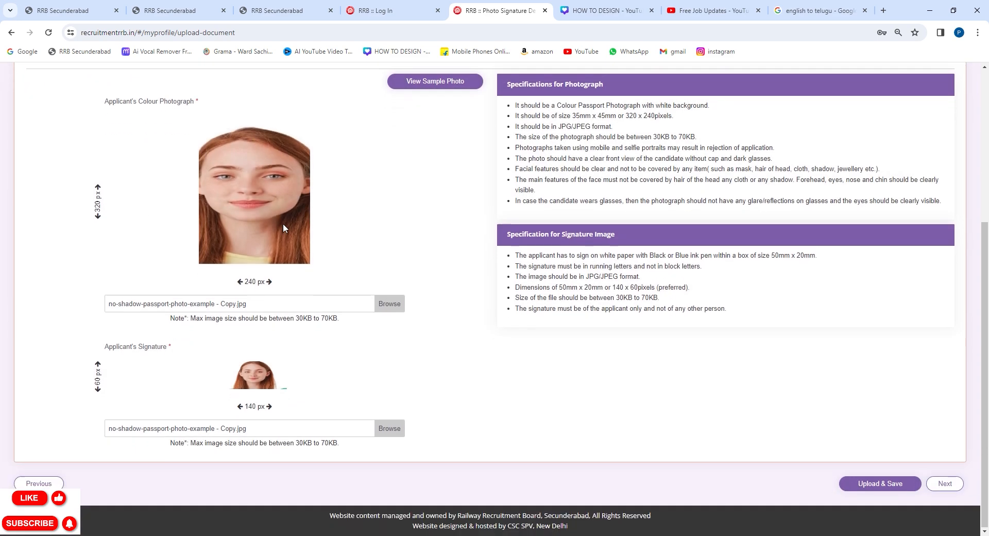
click(389, 435)
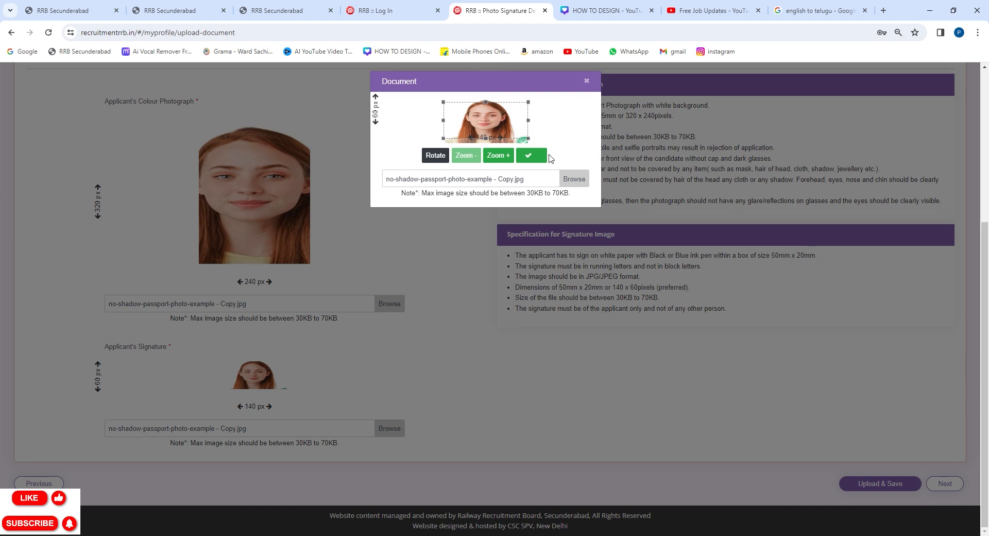
mouse_move(498, 130)
mouse_down()
mouse_move(493, 117)
mouse_move(496, 141)
mouse_move(499, 129)
mouse_up()
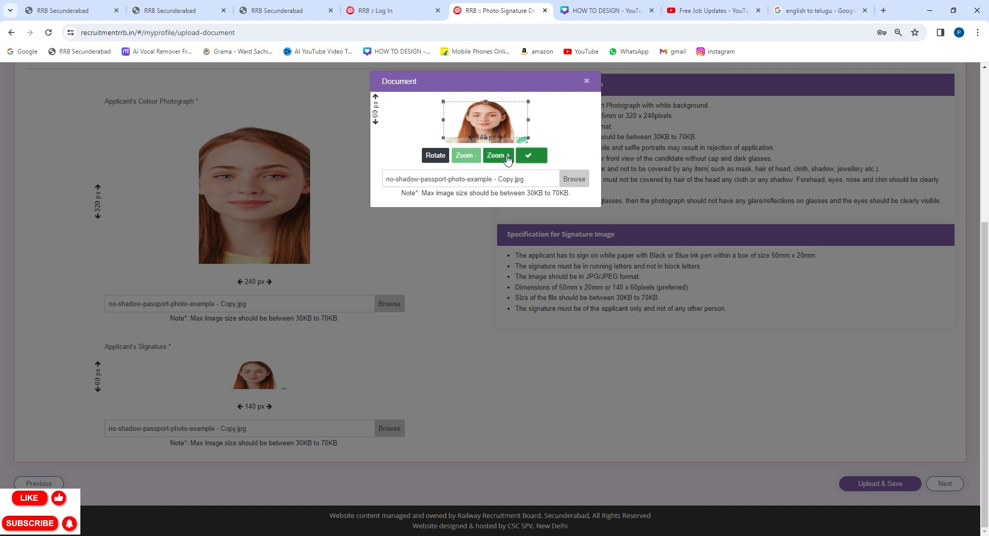
click(507, 157)
click(508, 157)
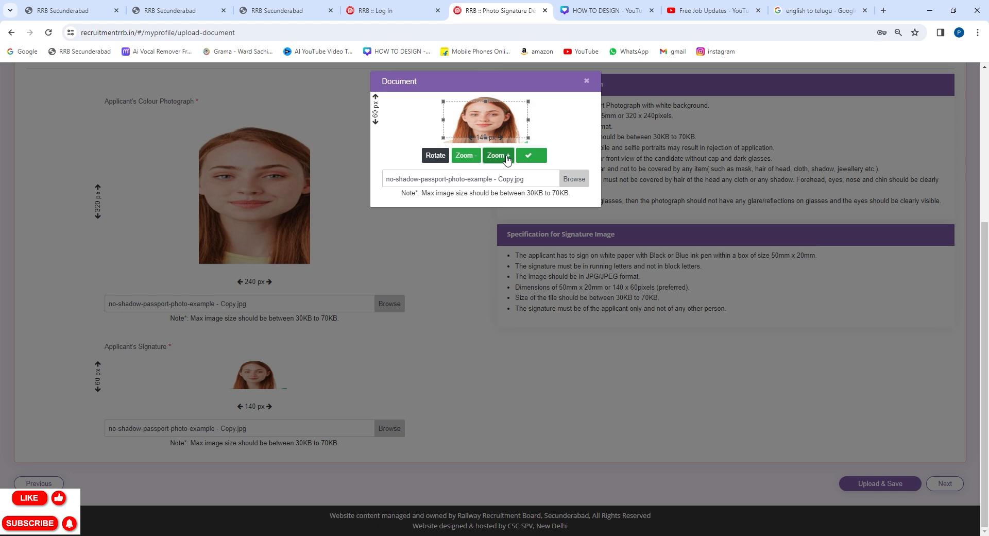
click(507, 157)
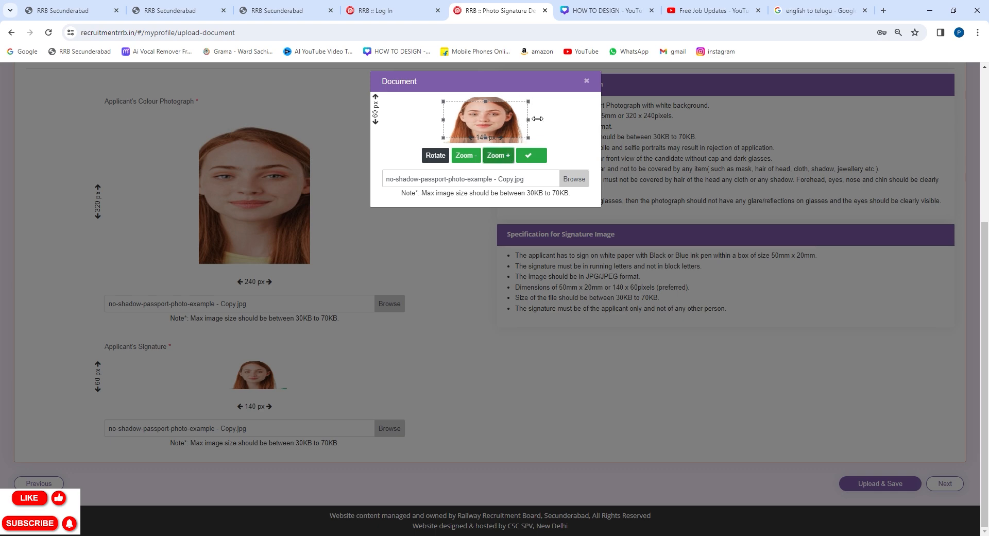
click(531, 155)
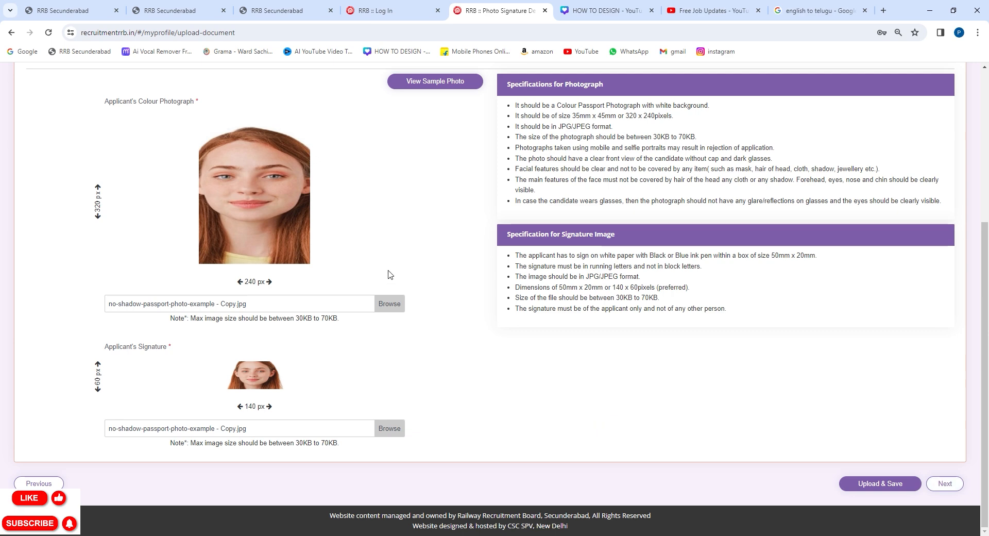
Step: Submit the photograph and signature and proceed to the Preference and preview & Submit section
scroll(970, 491, up, 1)
scroll(934, 456, down, 1)
click(952, 490)
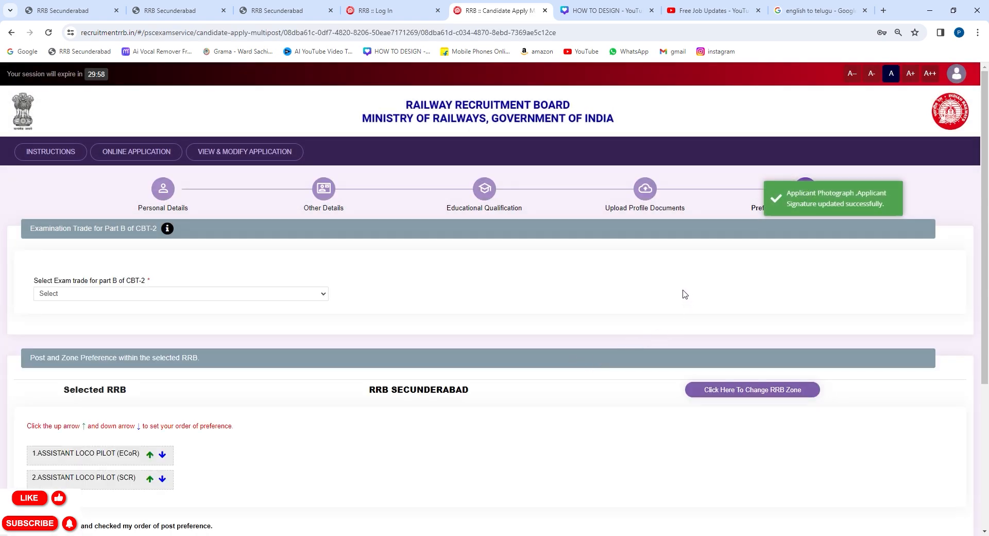
Step: Select Refrigeration and Air-conditioning Mechanic as the exam trade for Part B of CBT-2
scroll(454, 290, down, 2)
scroll(450, 288, up, 2)
scroll(330, 242, down, 1)
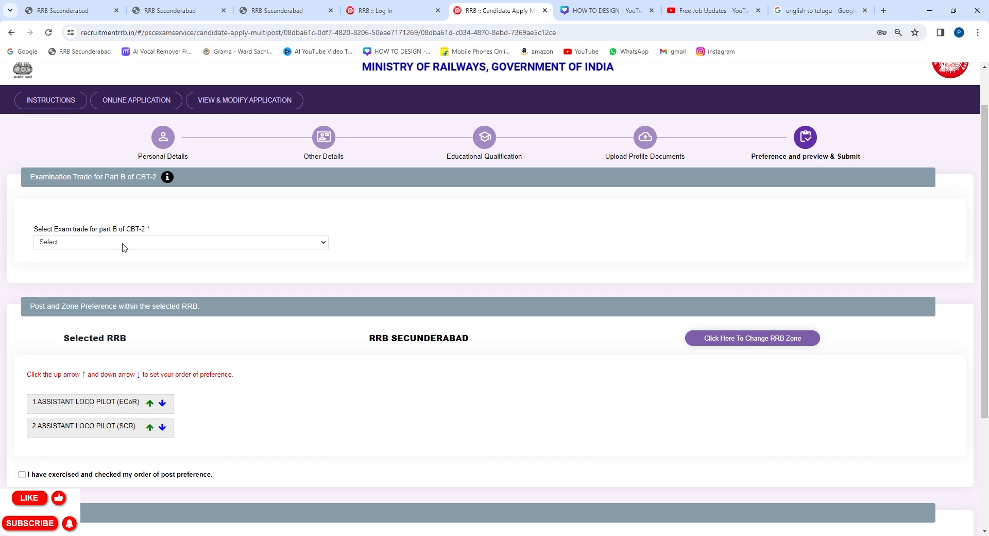
scroll(123, 247, up, 1)
scroll(127, 248, down, 1)
click(132, 247)
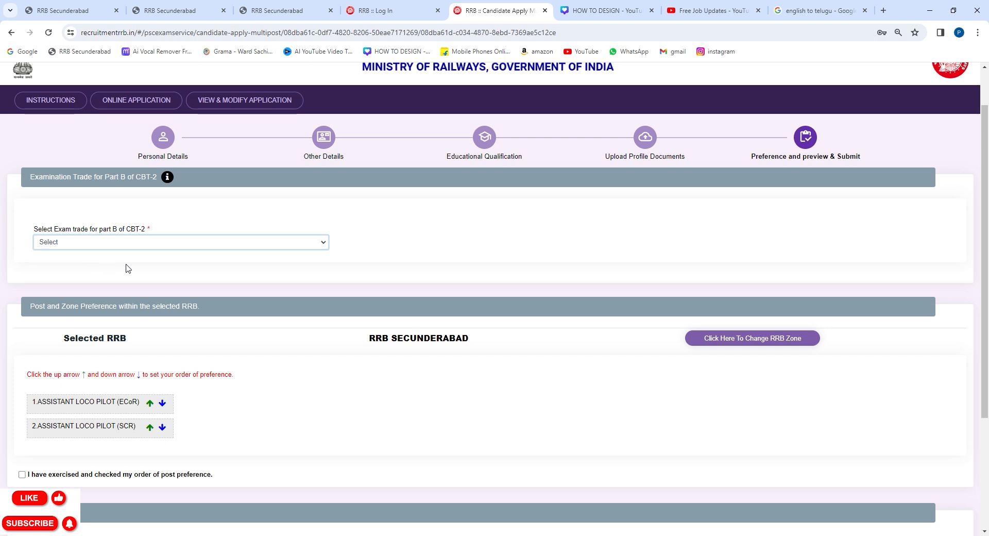
click(163, 260)
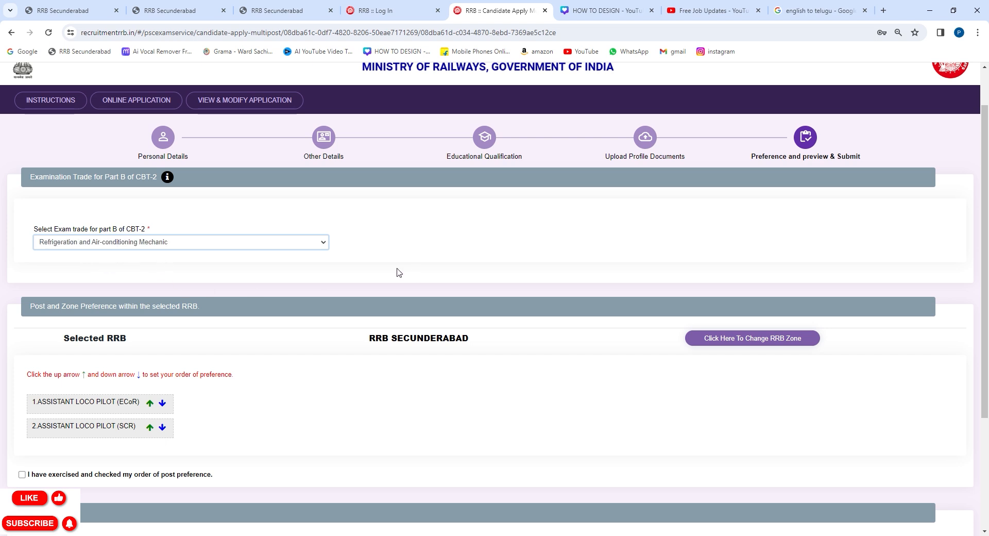
Step: Move ASSISTANT LOCO PILOT (SCR) above ASSISTANT LOCO PILOT (ECoR) in the post preference order
scroll(409, 270, down, 2)
scroll(407, 273, up, 2)
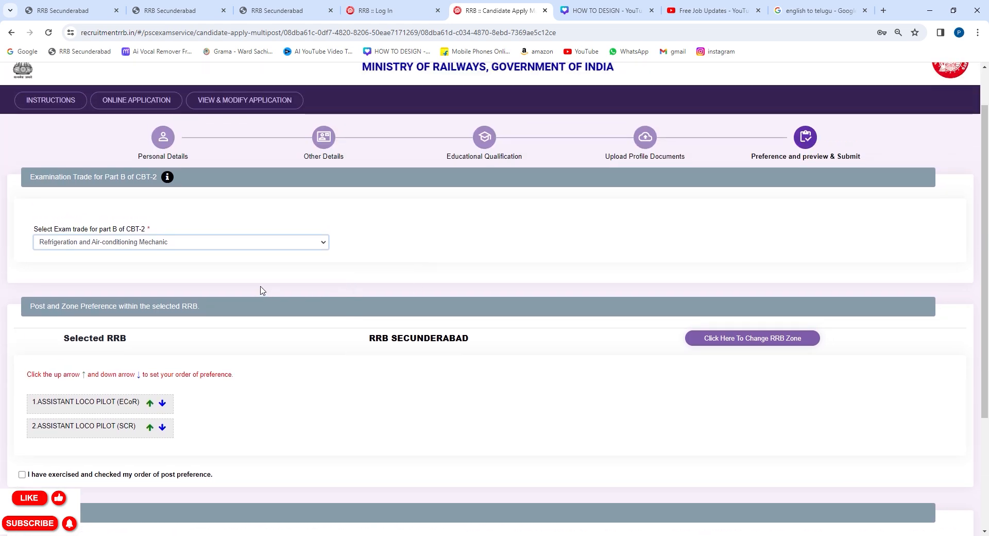
scroll(229, 268, down, 1)
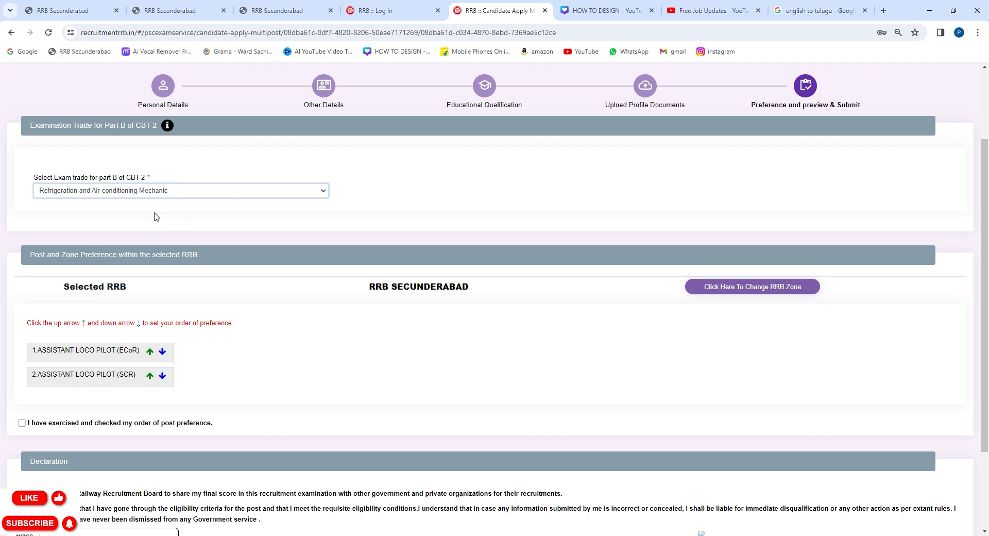
scroll(358, 230, down, 1)
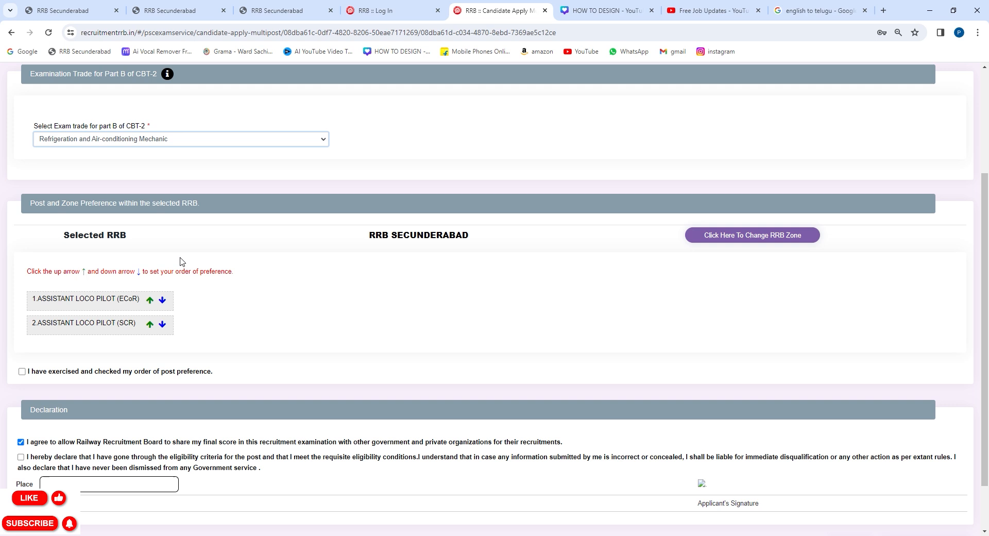
scroll(118, 260, down, 1)
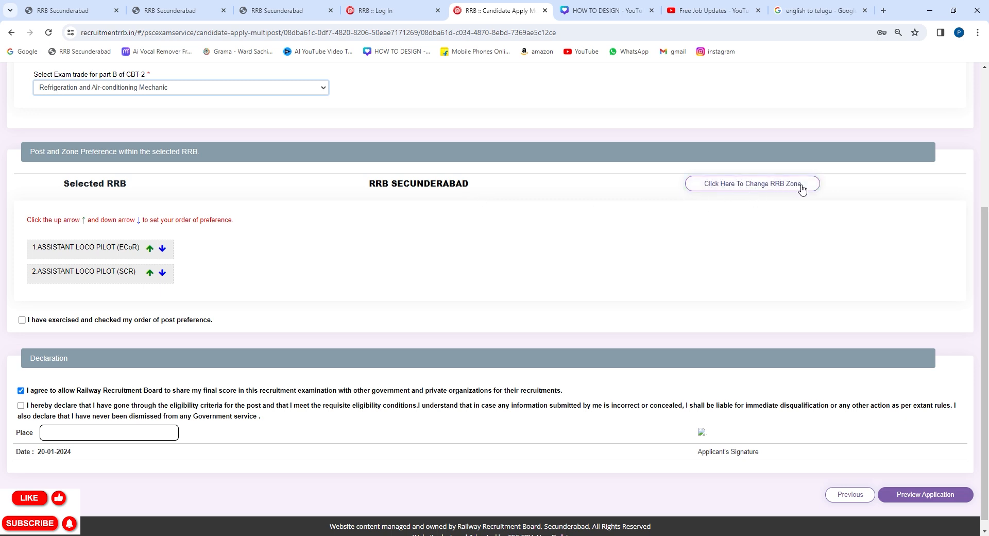
click(153, 273)
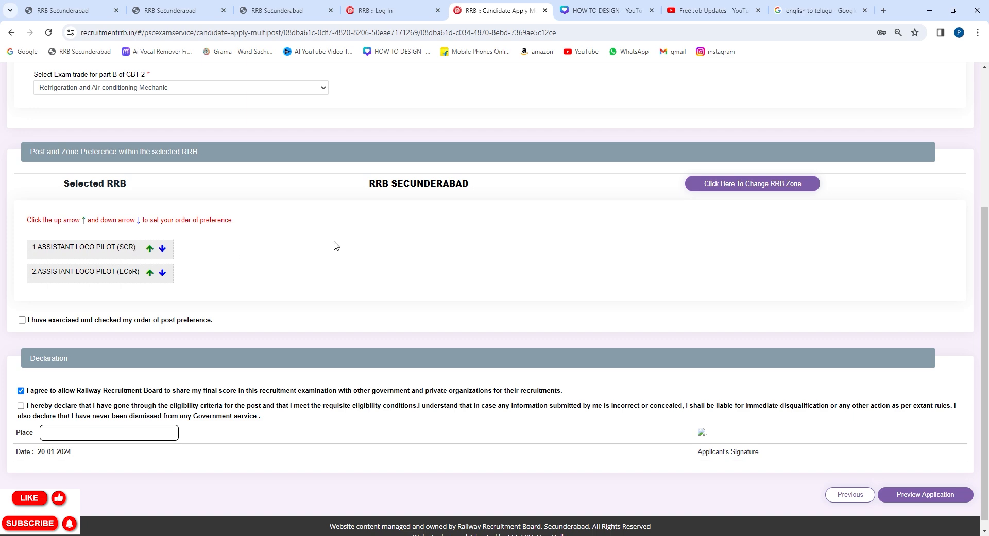
Step: Confirm the post preference order, accept the eligibility declaration and enter Hyderabad as the place
scroll(330, 247, down, 1)
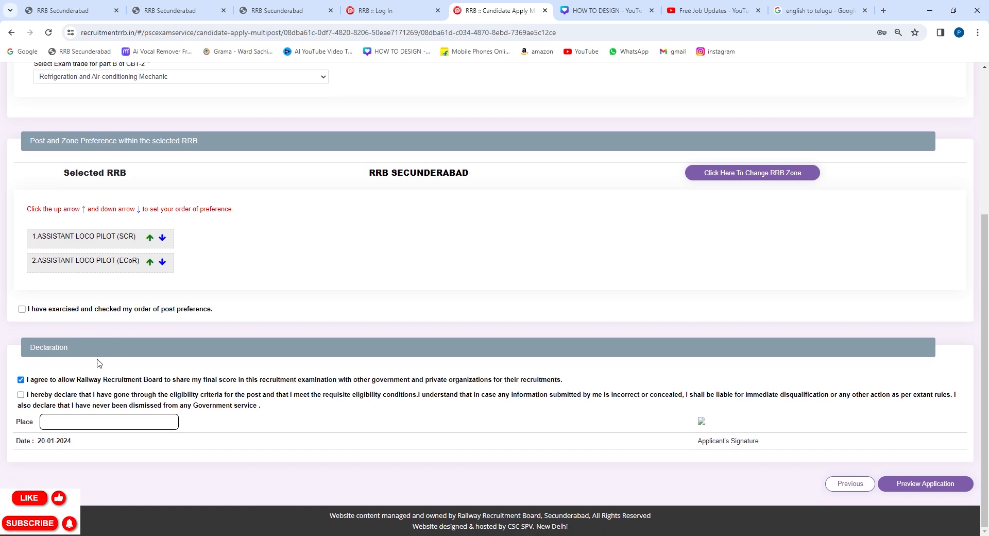
click(23, 311)
click(20, 395)
click(64, 420)
text(Hyderabad)
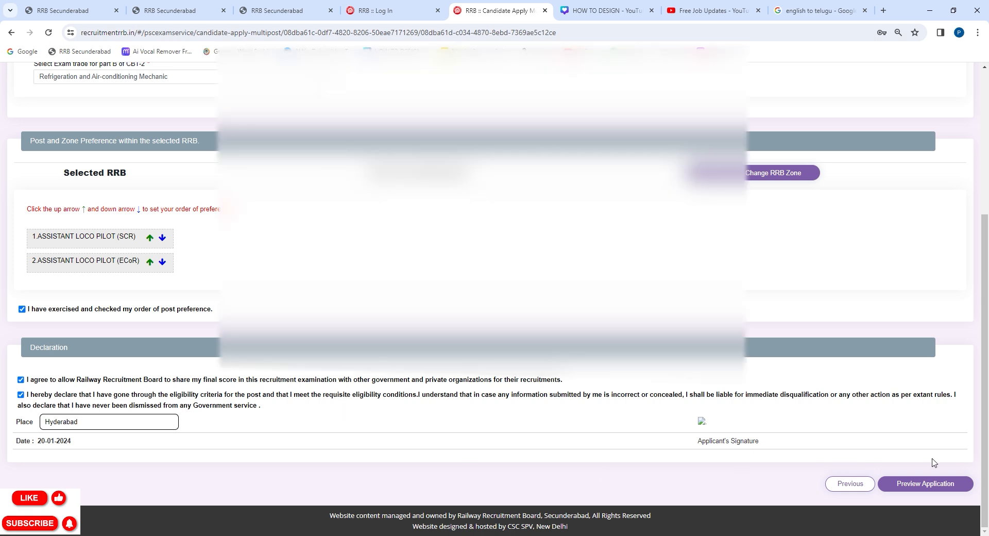
Step: Preview the application, review its details down to the final declaration and return to the editable form
click(922, 487)
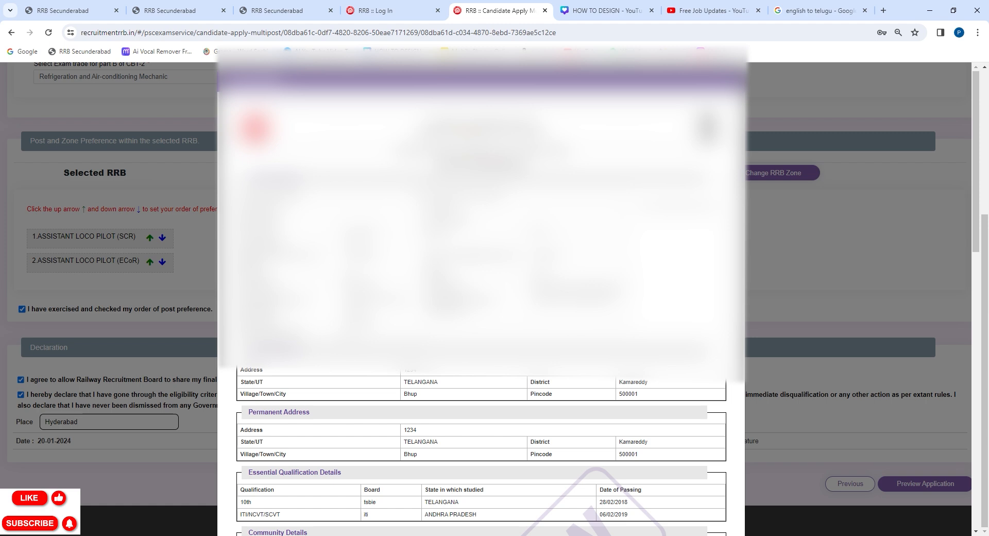
scroll(481, 448, down, 10)
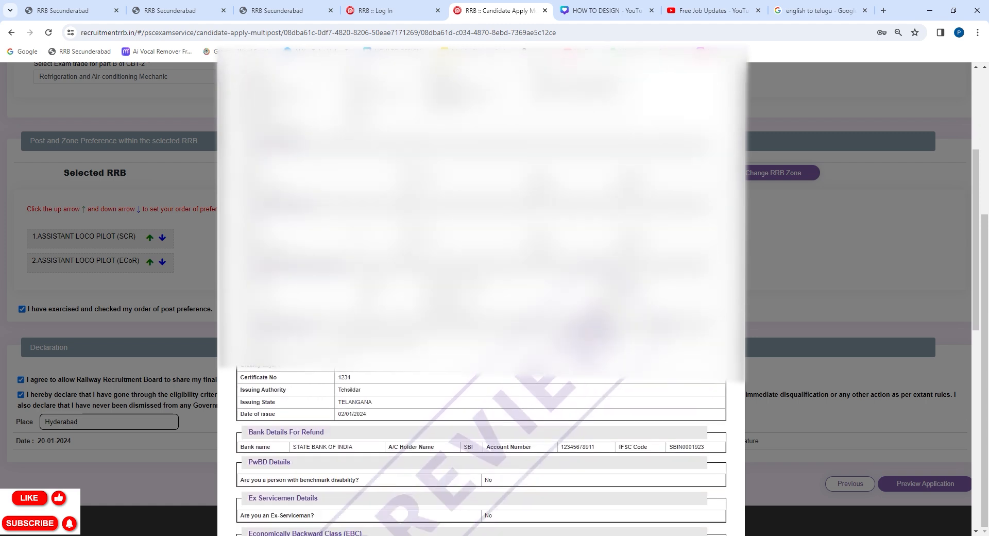
scroll(481, 448, down, 2)
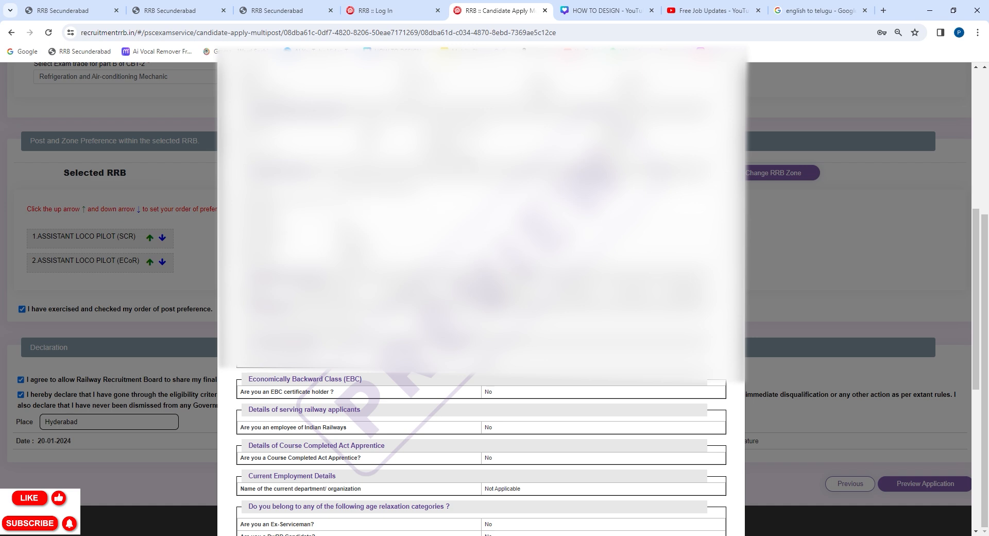
scroll(481, 448, down, 1)
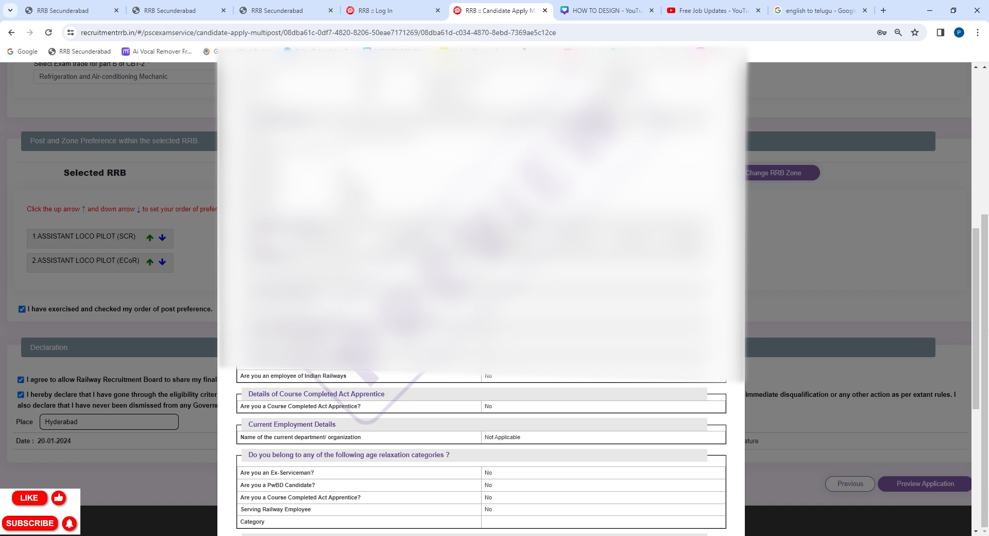
scroll(481, 448, down, 1)
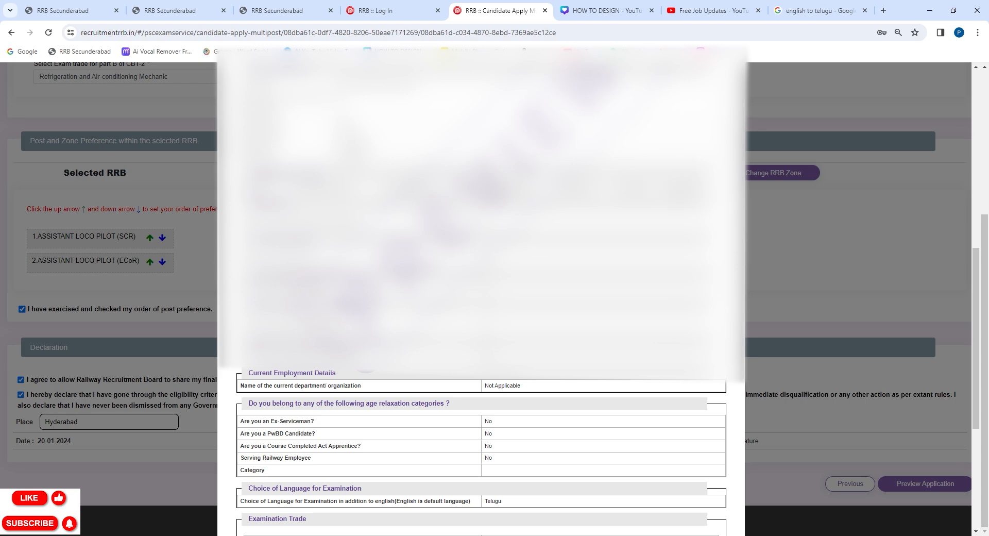
scroll(481, 423, down, 8)
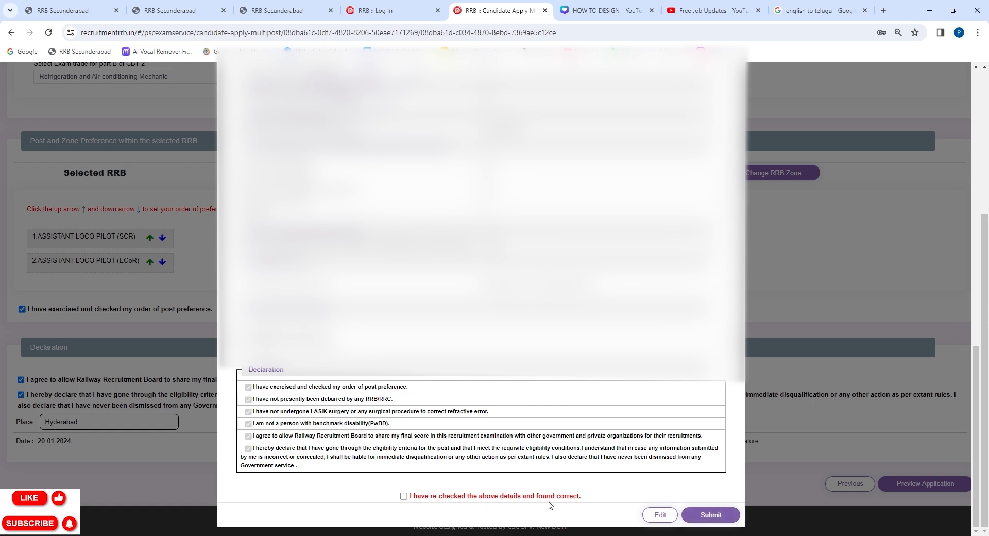
click(725, 520)
click(660, 515)
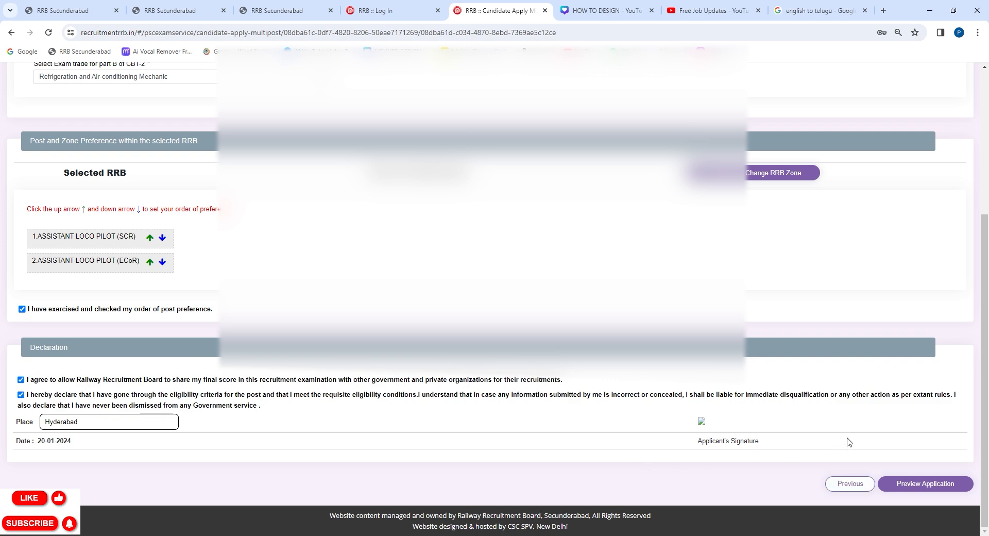
Step: Reopen the application preview and recheck its contents from the declaration back up to the qualification details
click(899, 484)
scroll(559, 424, down, 10)
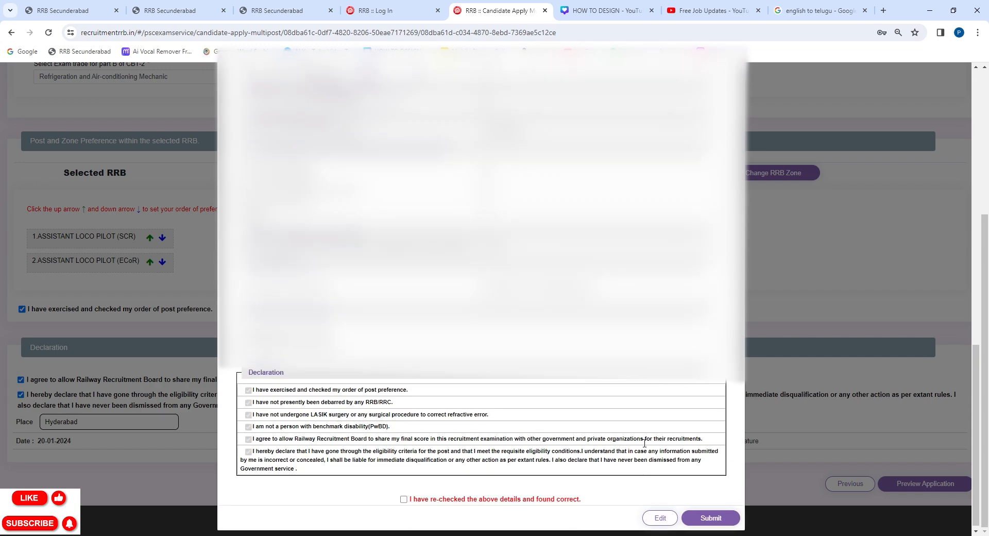
scroll(643, 443, up, 10)
scroll(641, 442, up, 5)
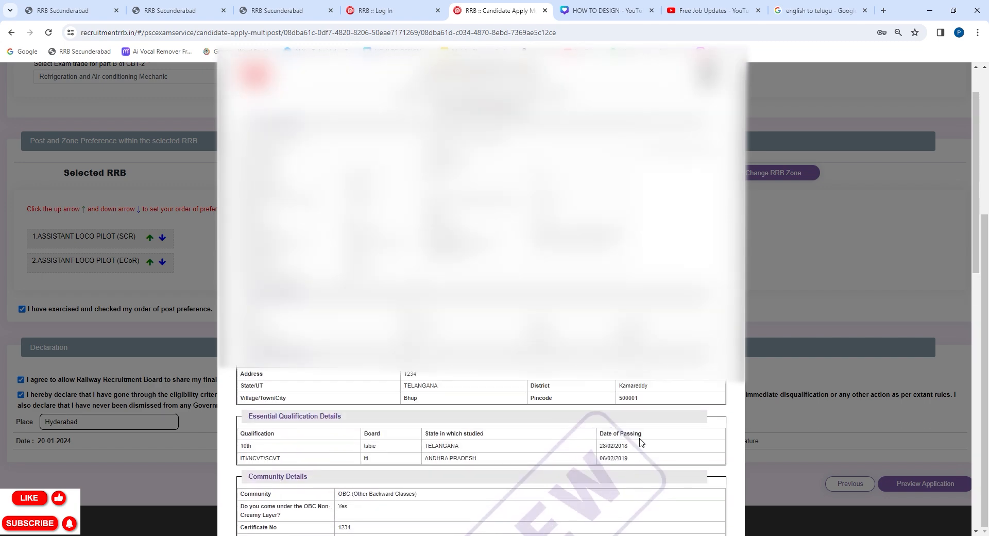